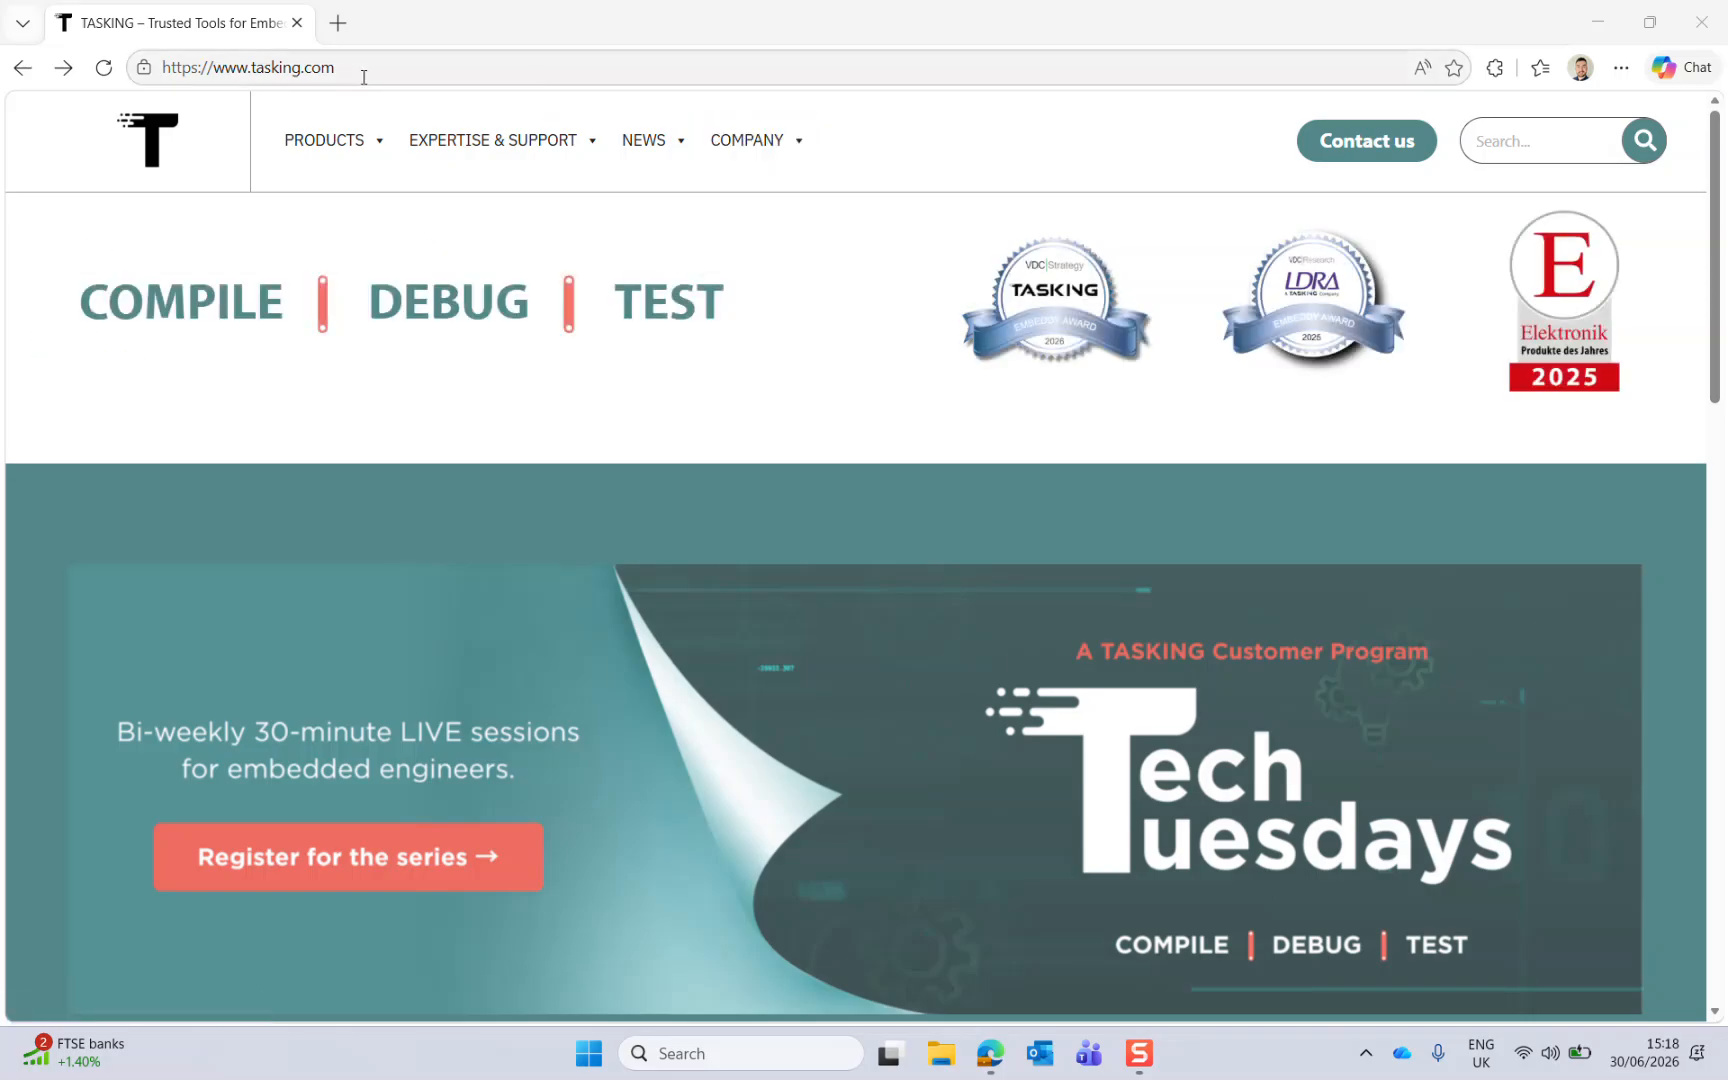
# Step: Open the Contact us page and scroll to the general inquiries form
pyautogui.click(1332, 145)
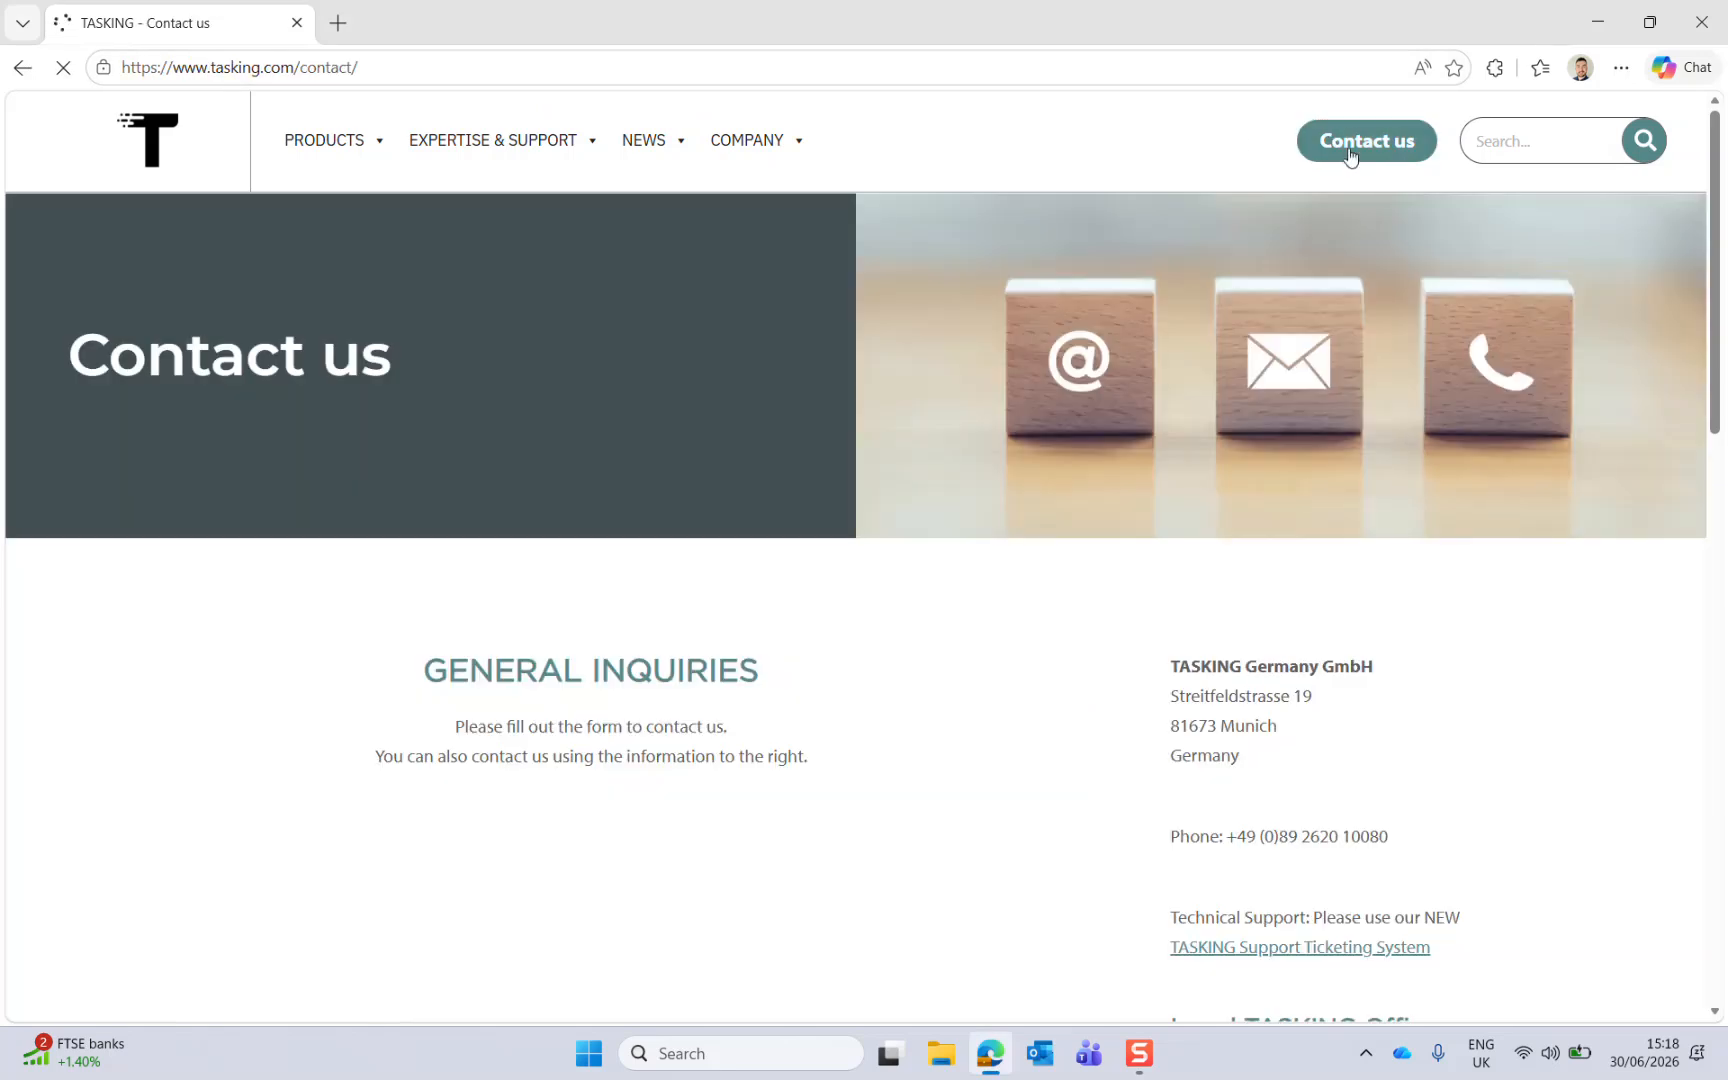
pyautogui.scroll(-5, 1442, 490)
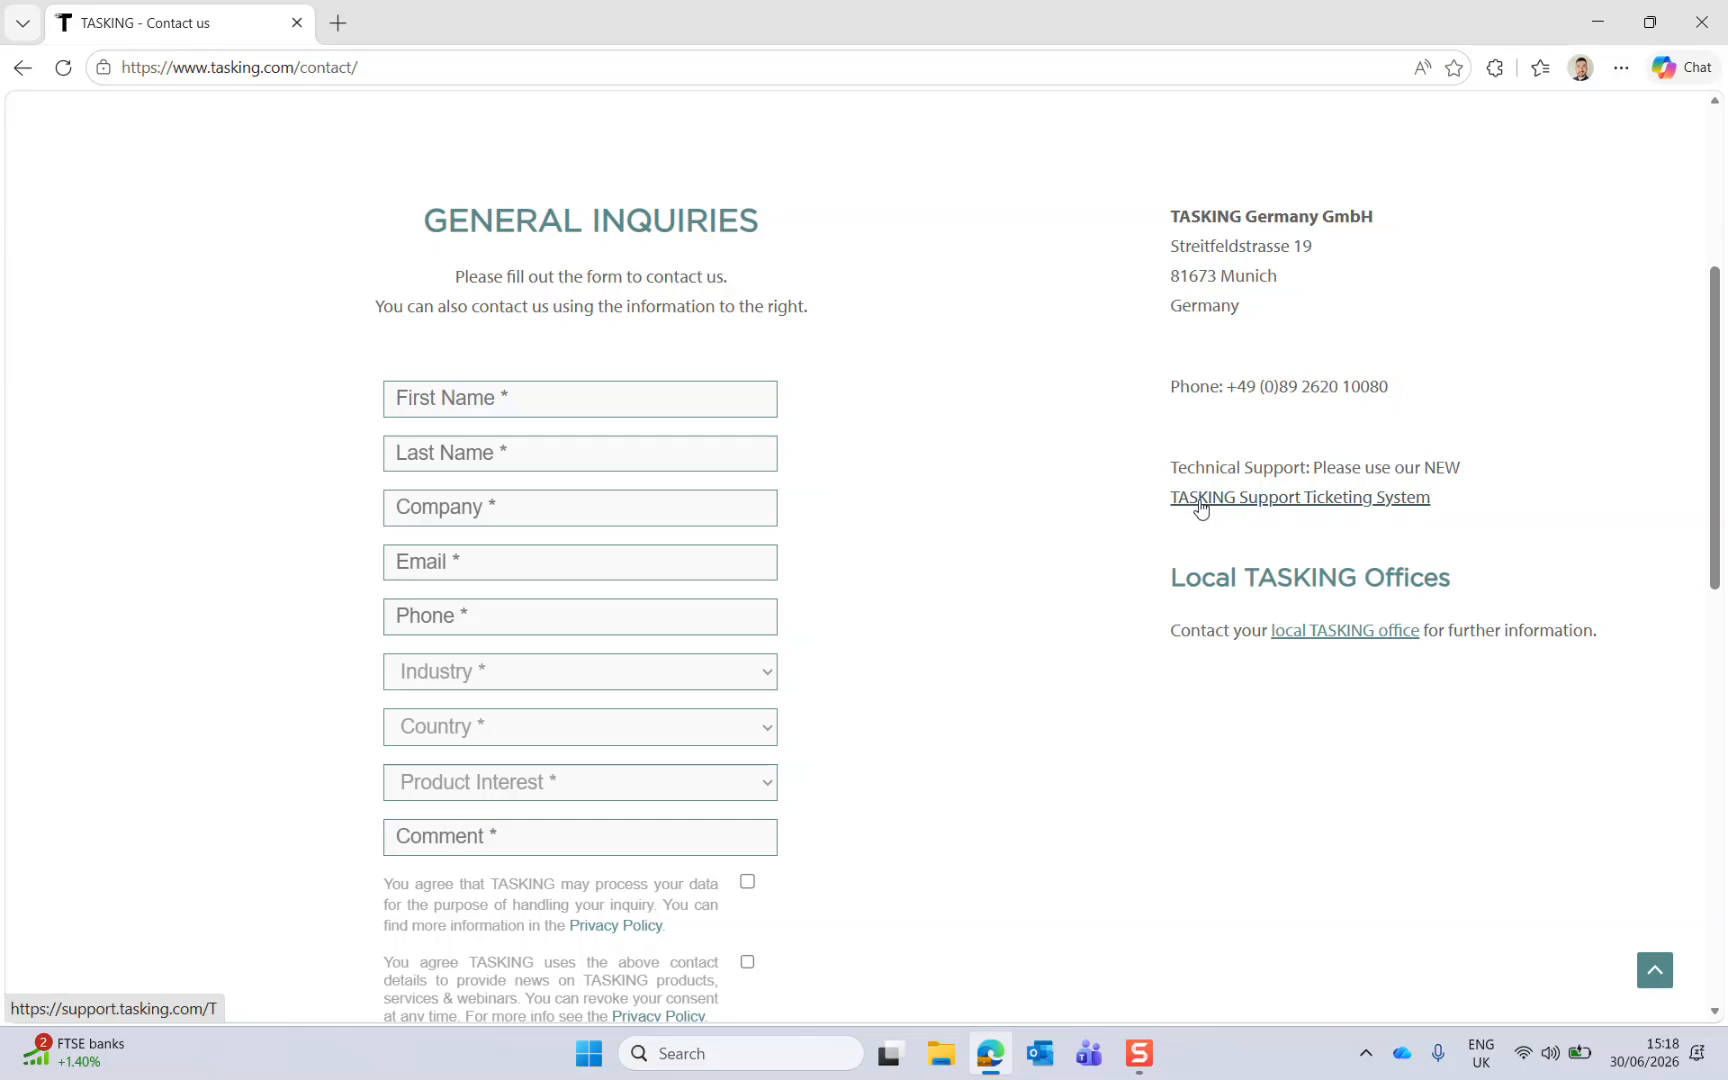
# Step: Open a new tab and go to support.tasking.com
pyautogui.click(338, 22)
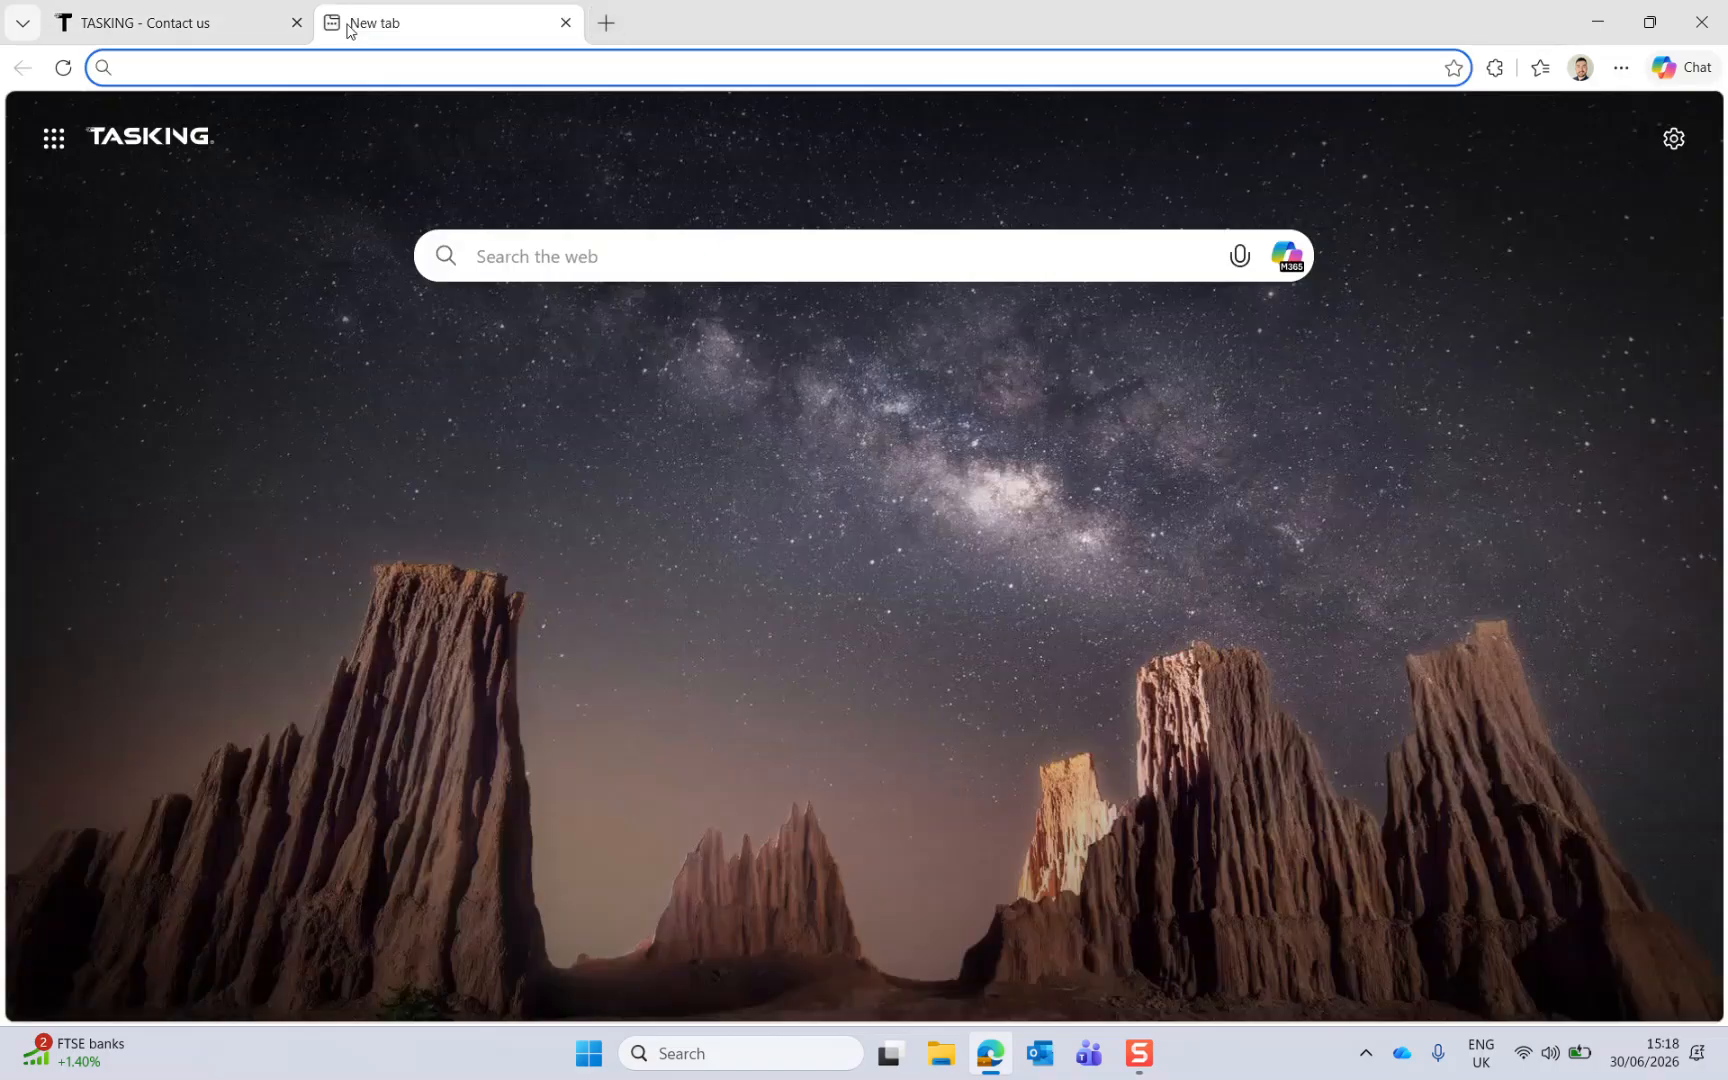
pyautogui.write('supp')
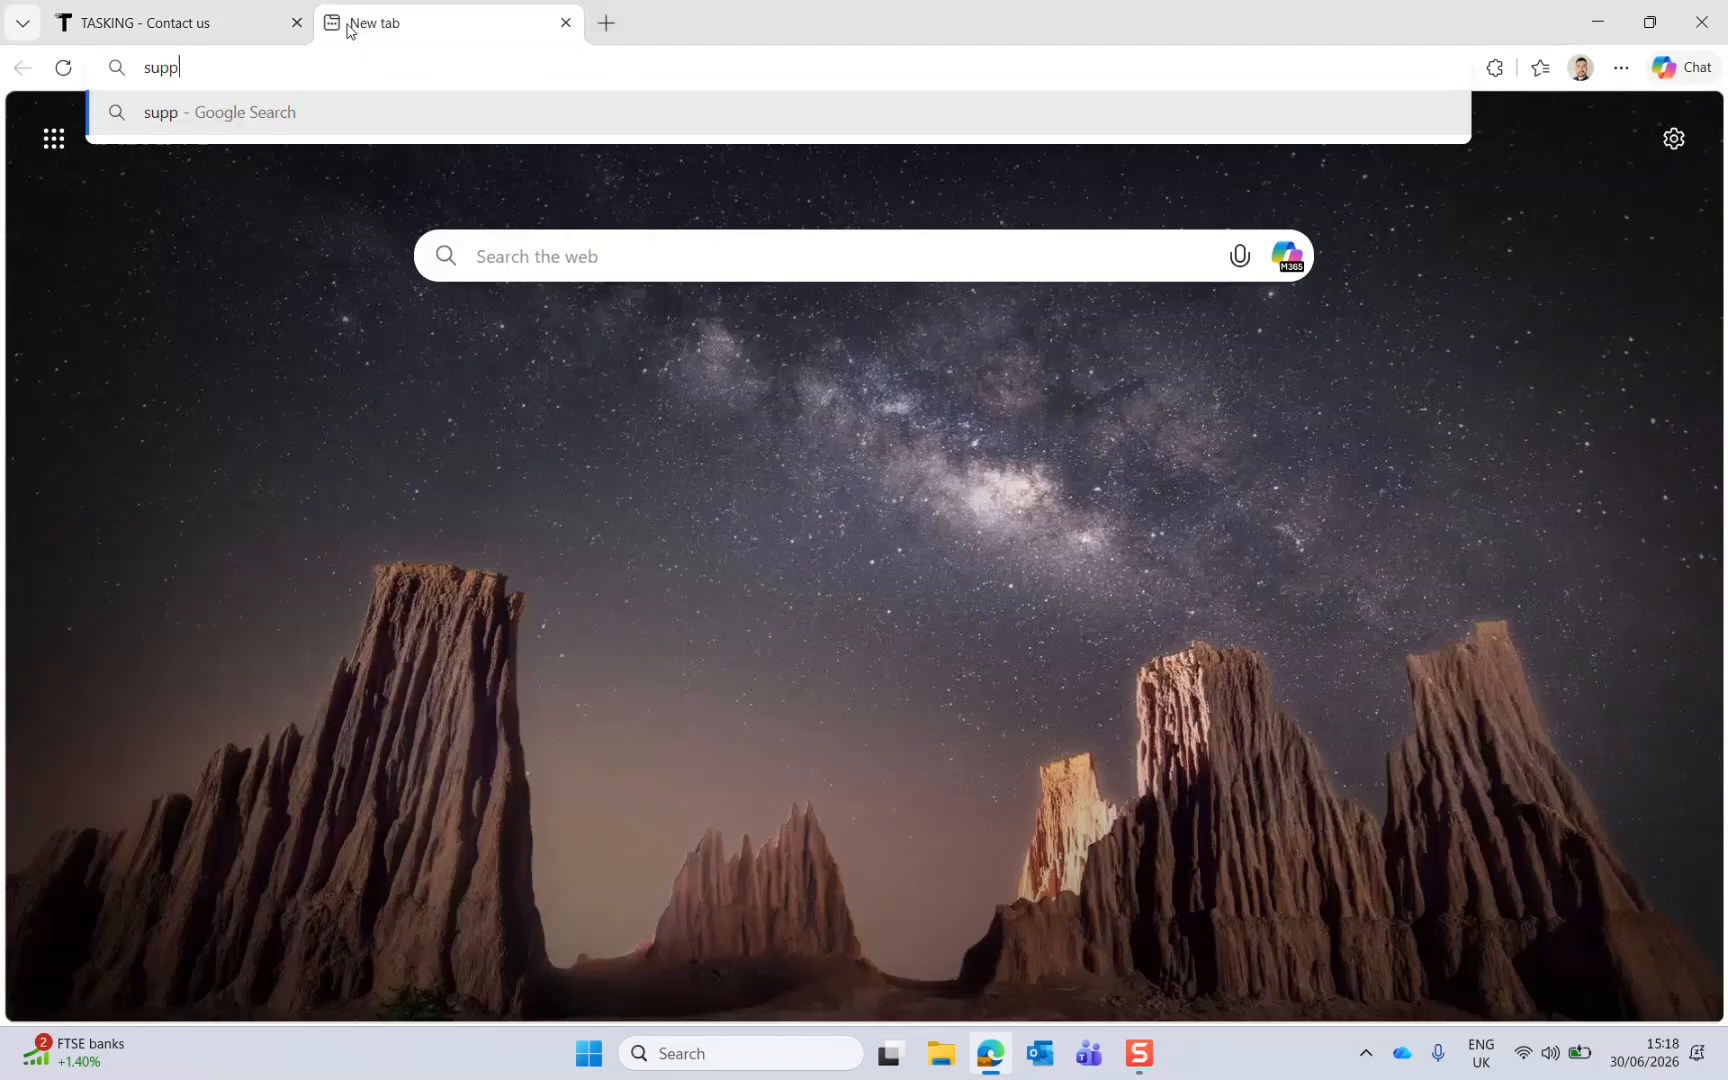
pyautogui.write('ort.tasking.com')
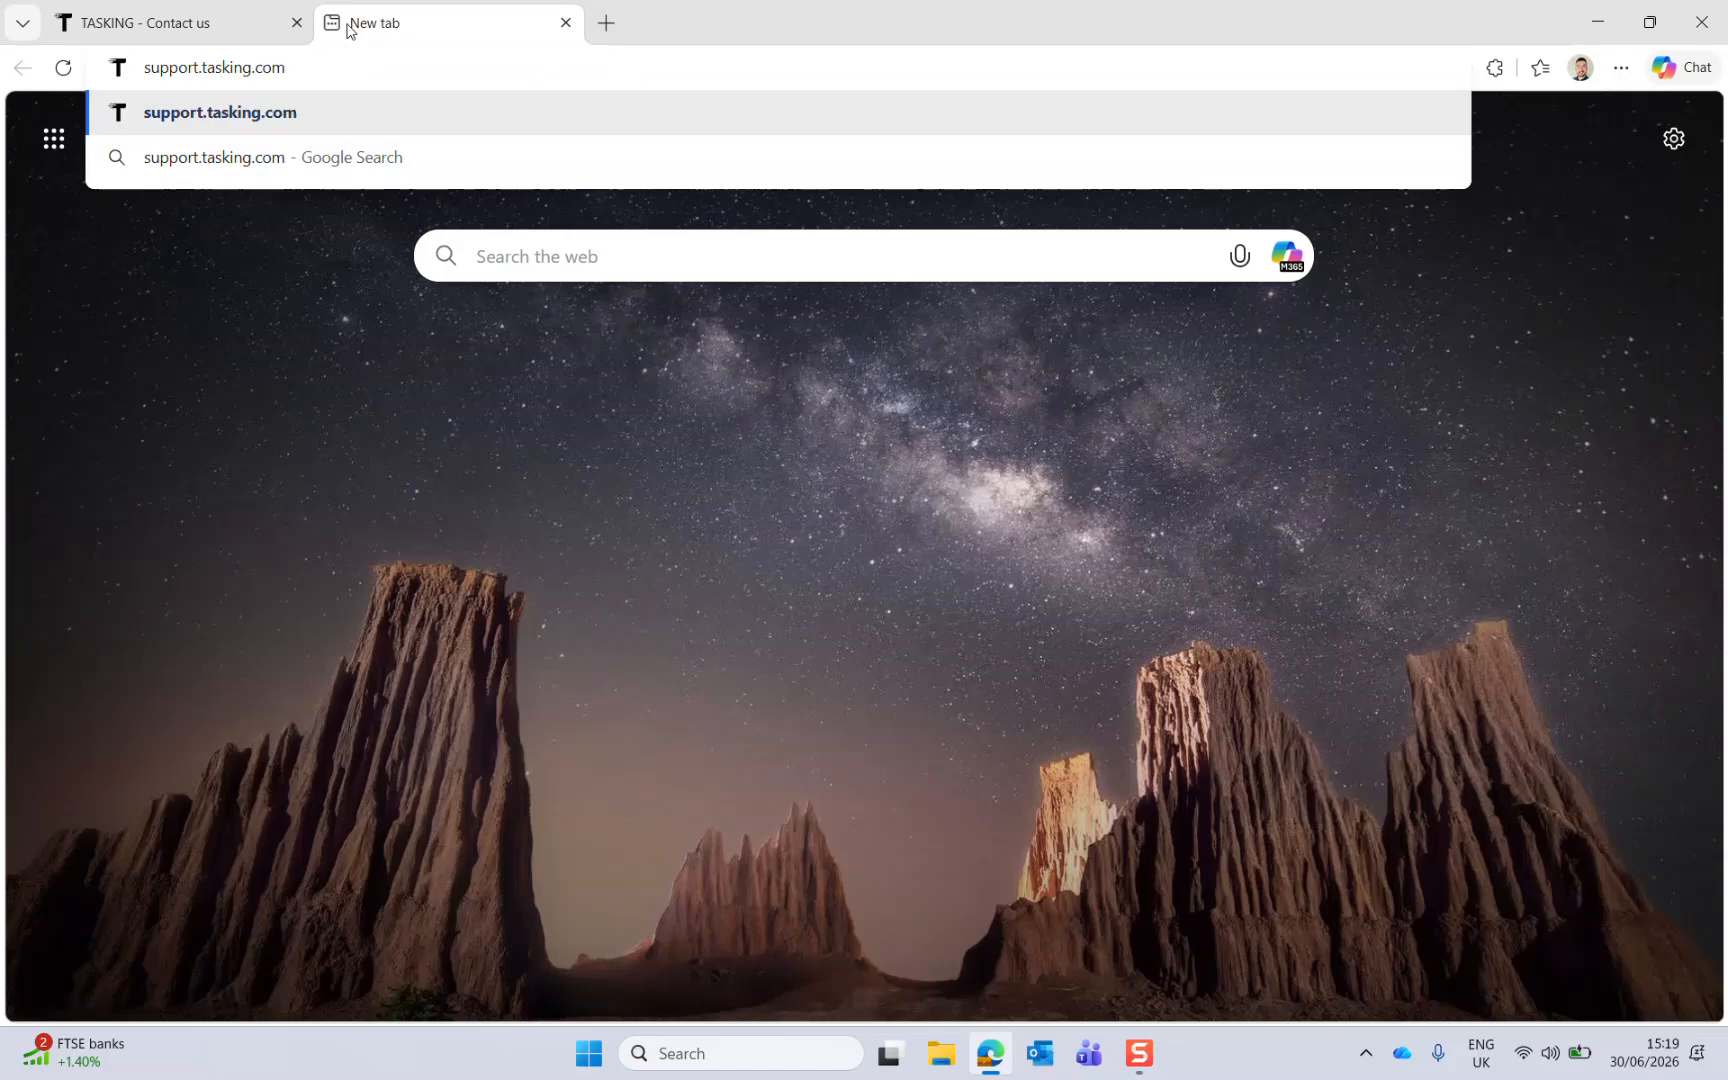
pyautogui.press('Return')
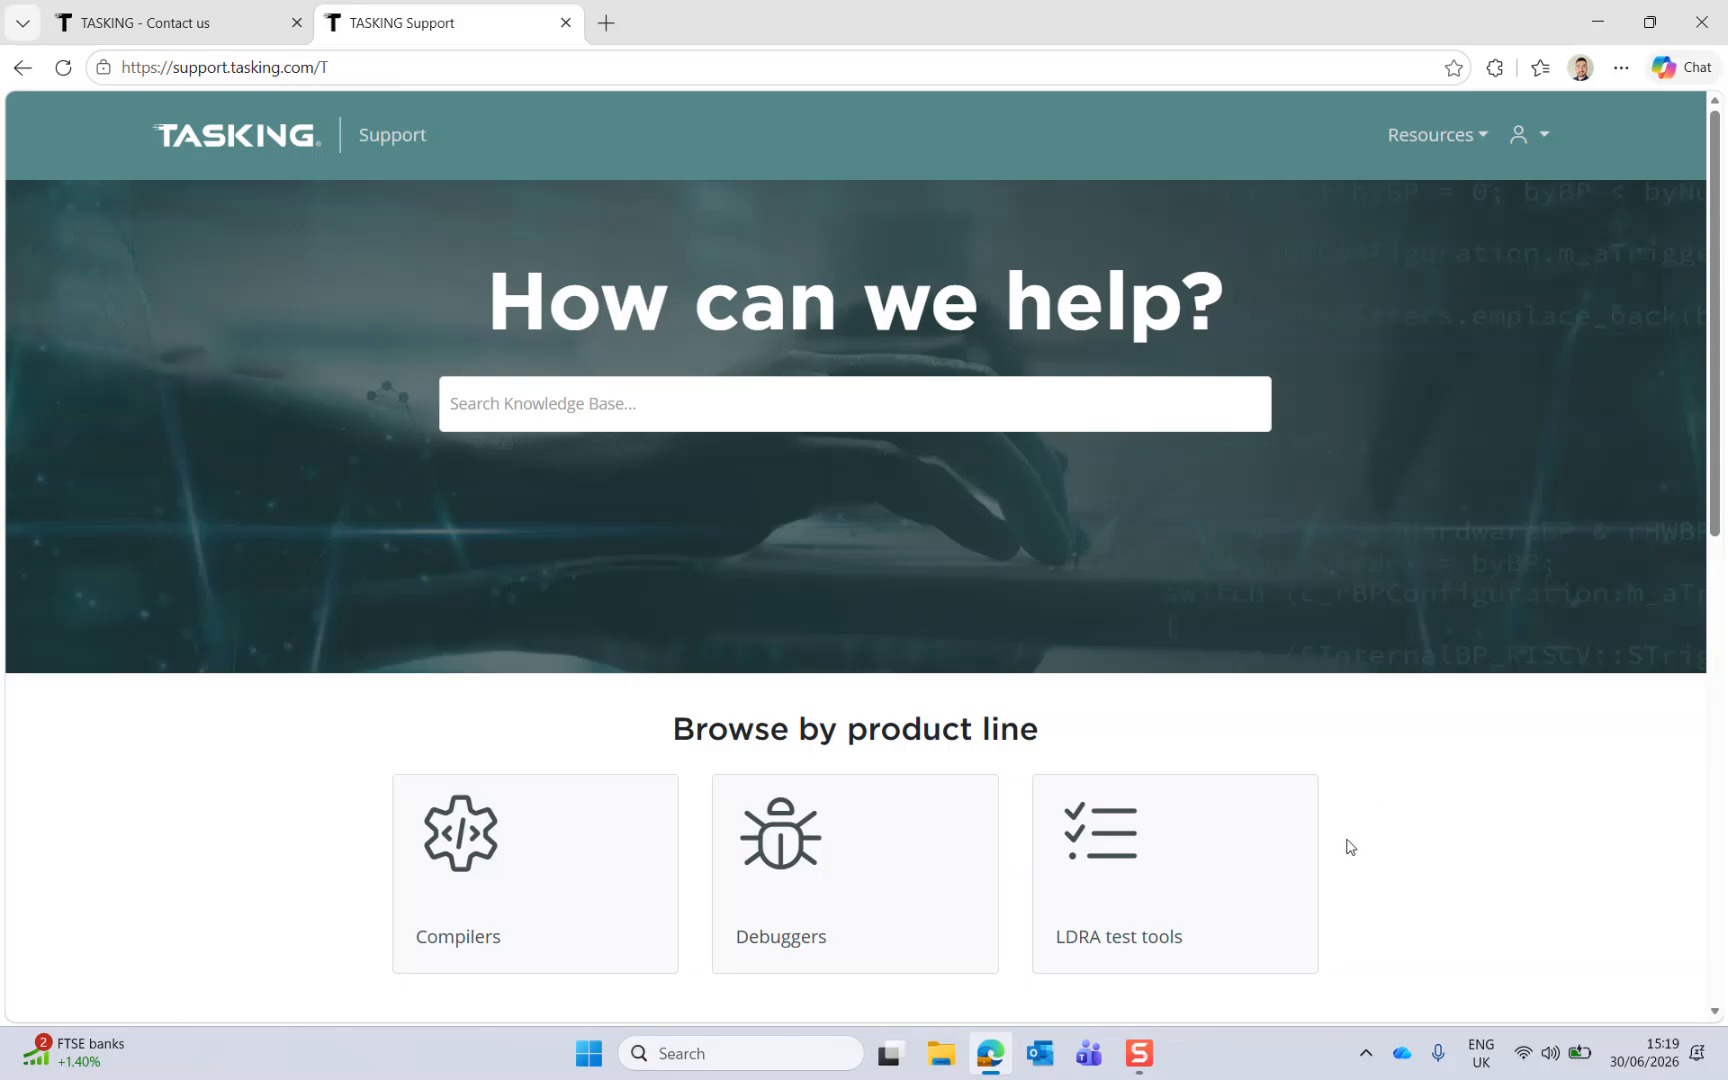
# Step: Open the support tickets area from the account menu and start creating a new ticket
pyautogui.scroll(-1, 1350, 842)
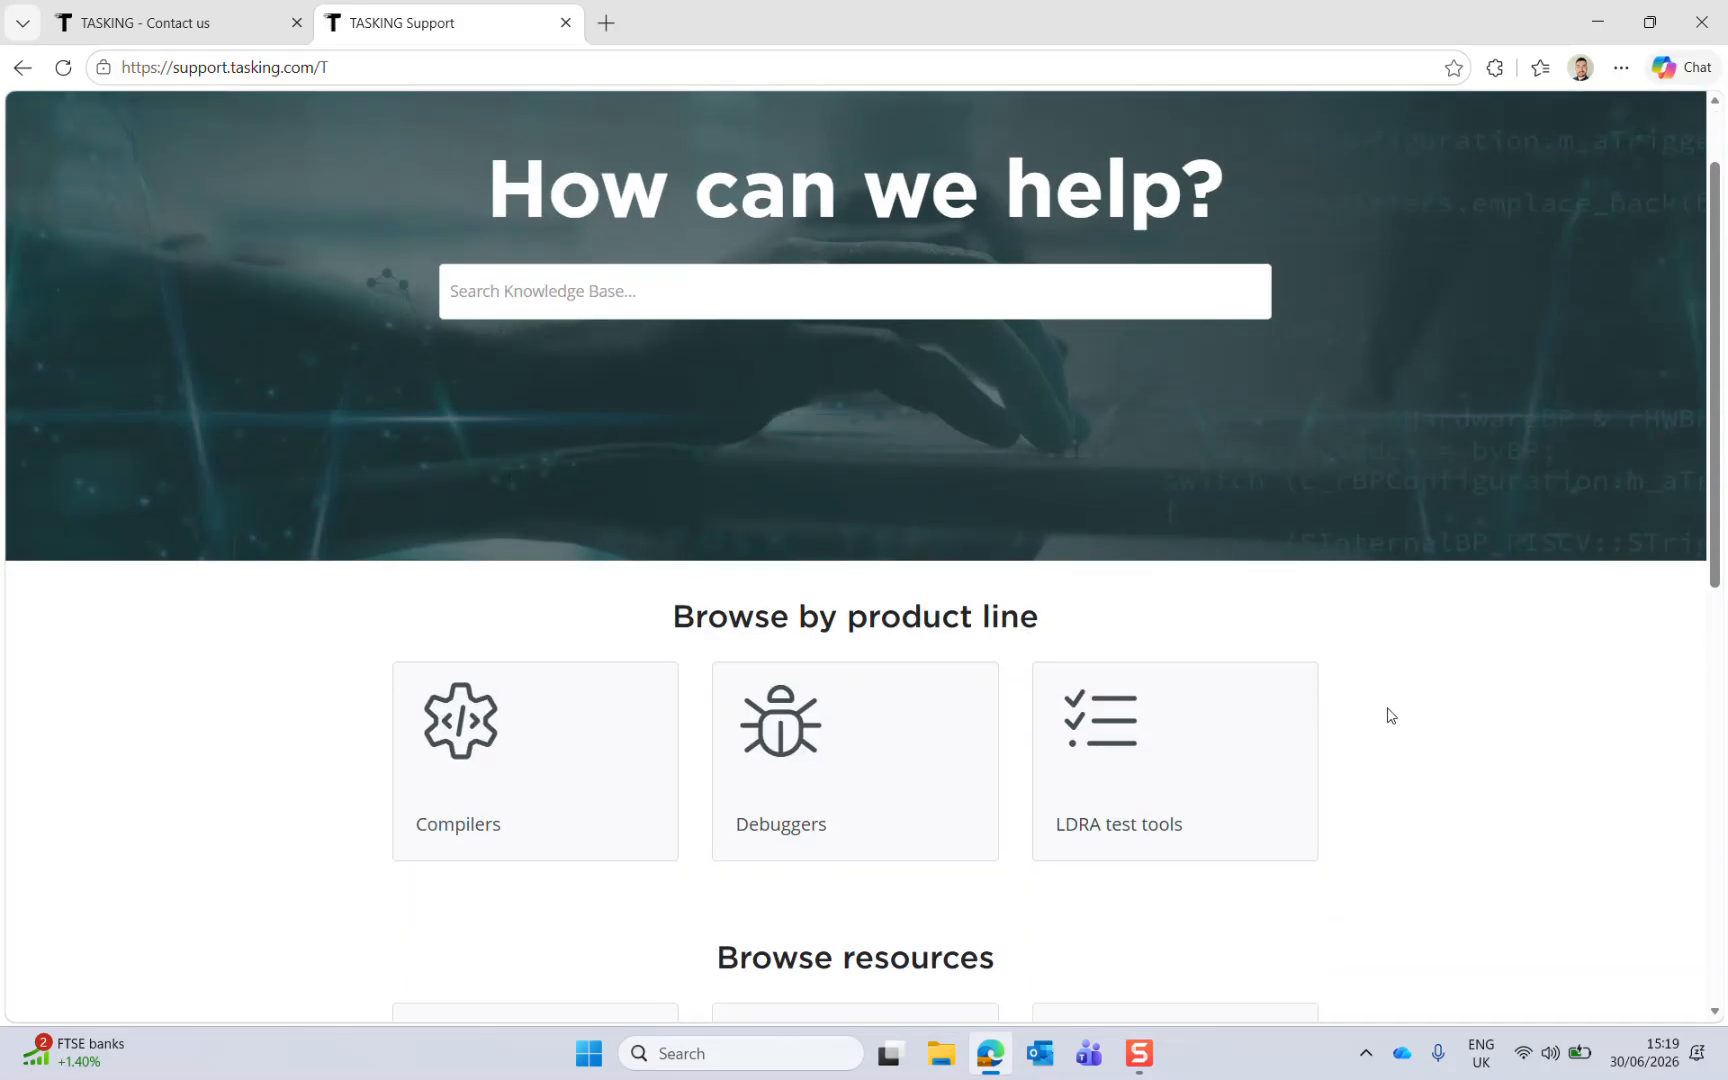
pyautogui.scroll(1, 1412, 717)
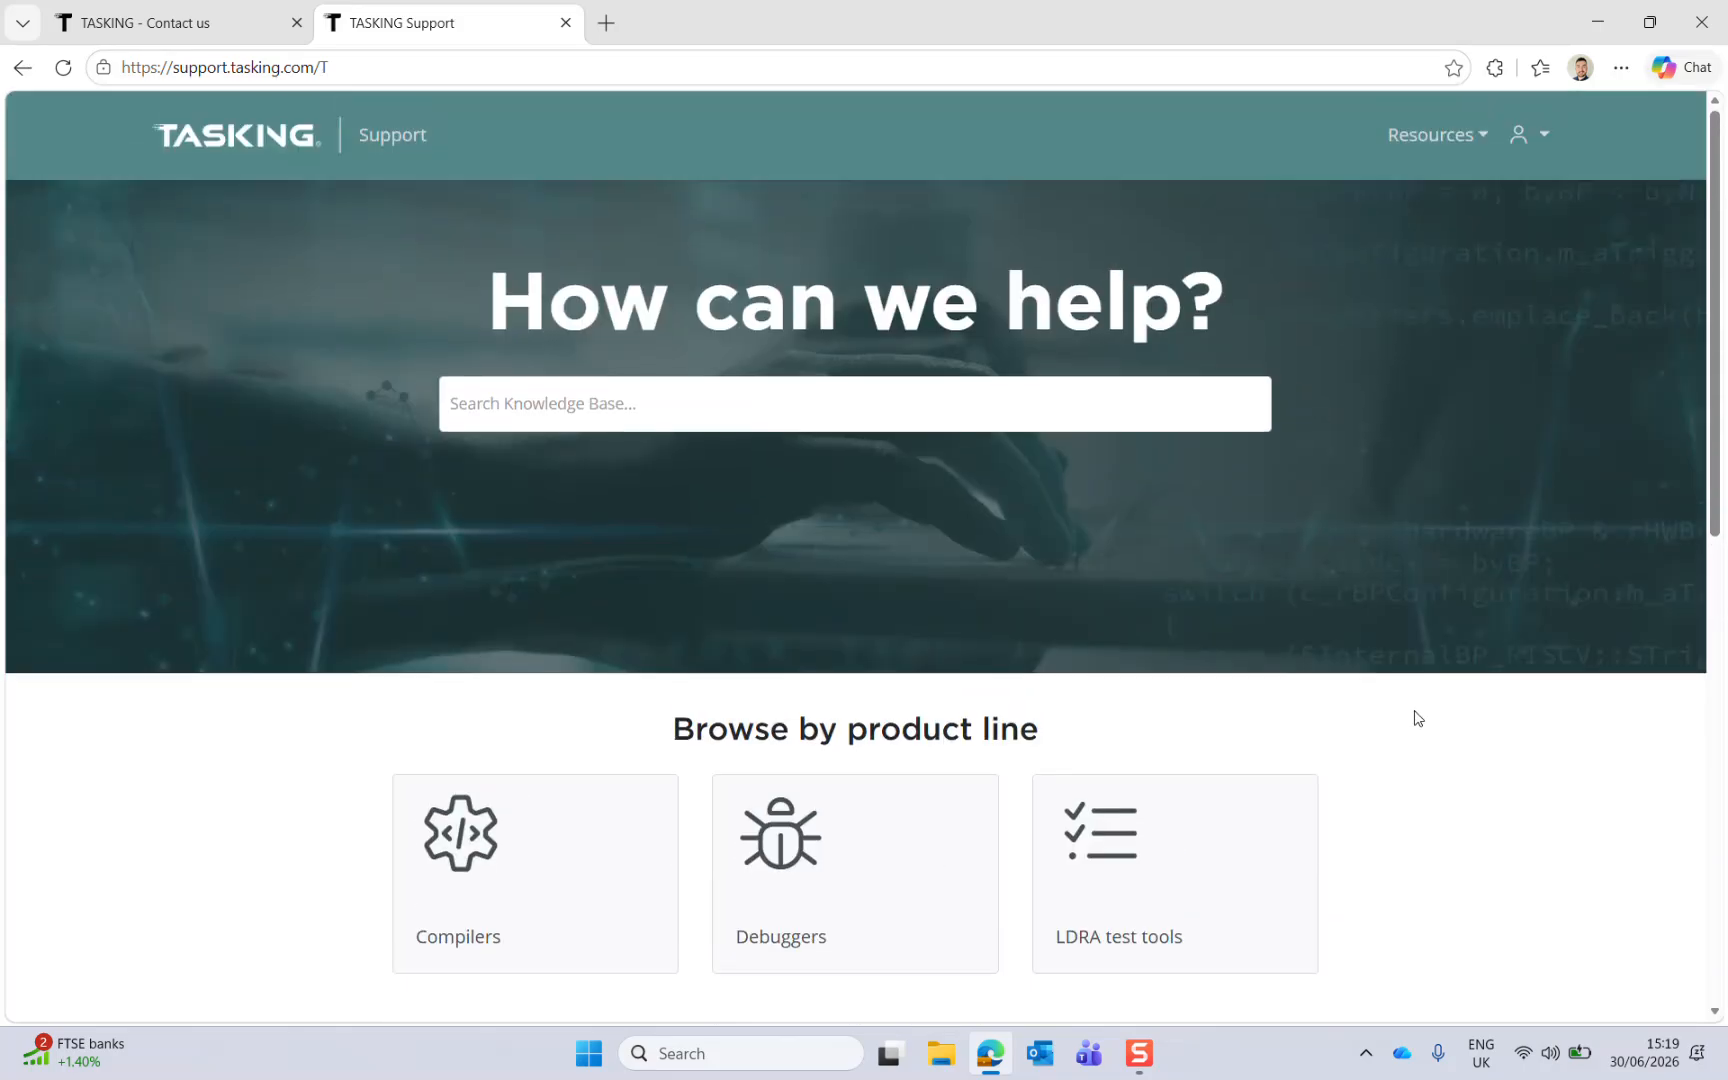
pyautogui.click(1546, 142)
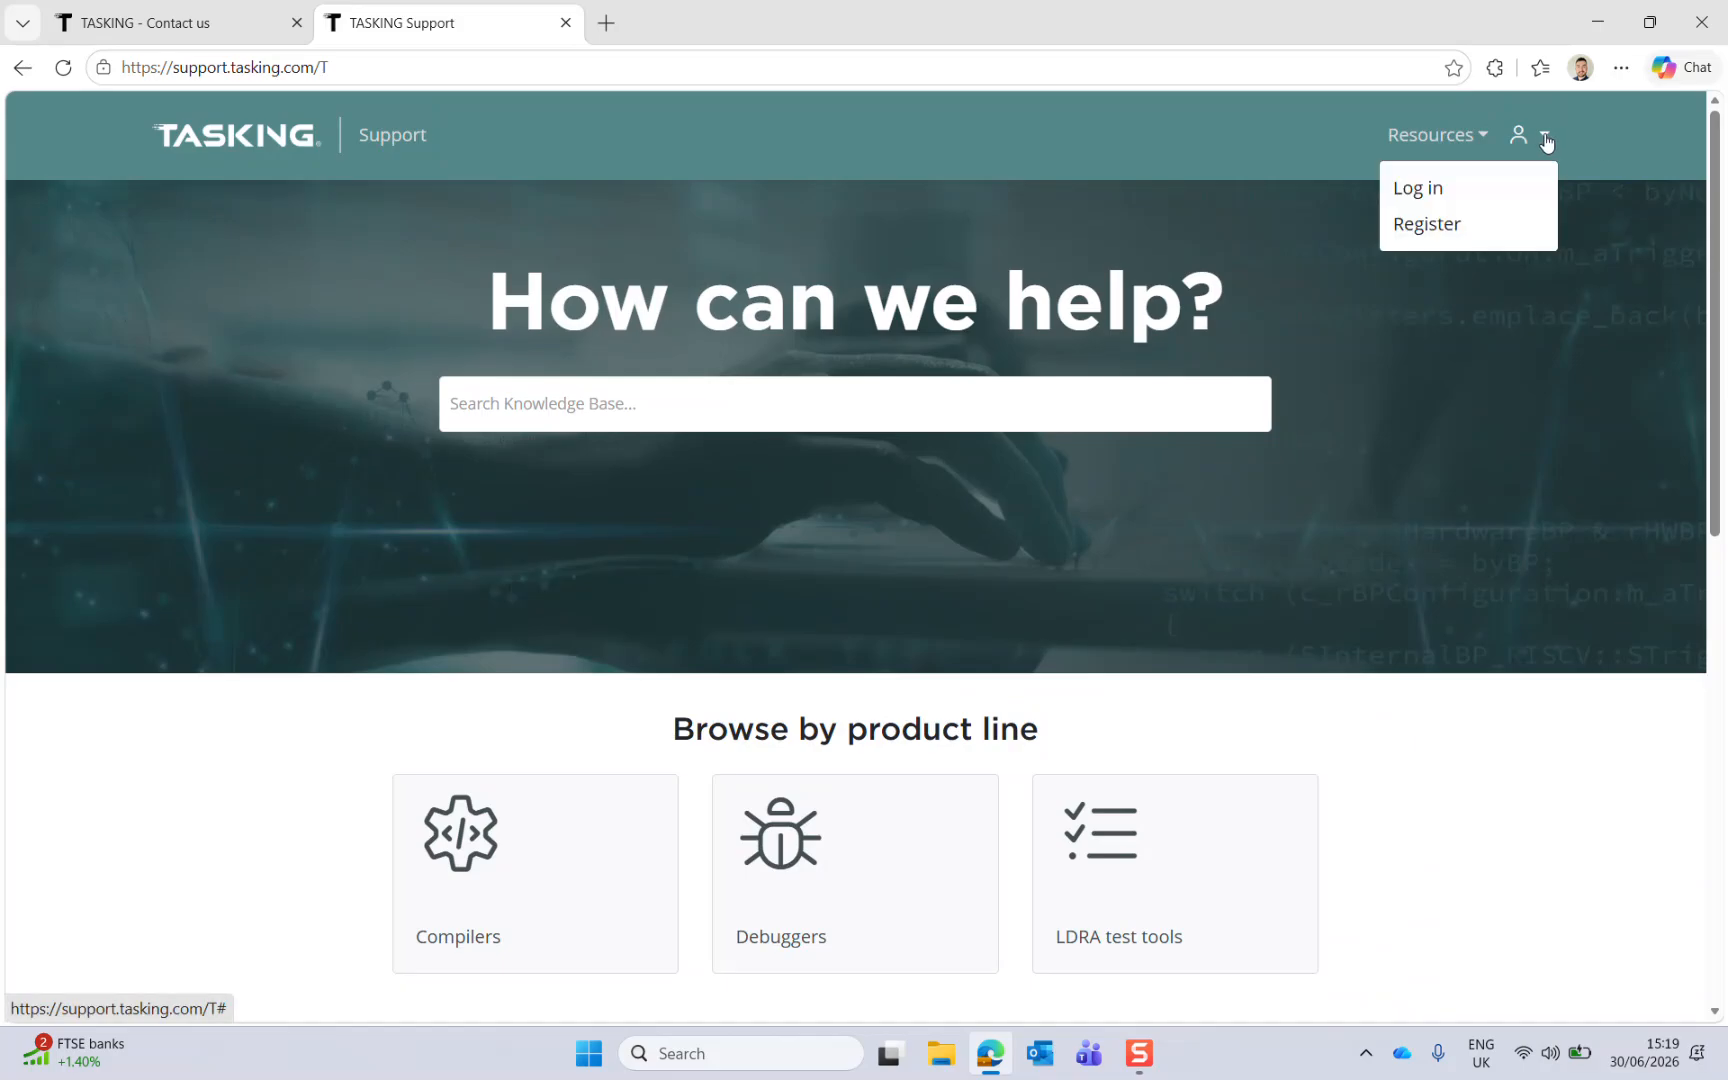
pyautogui.click(1500, 200)
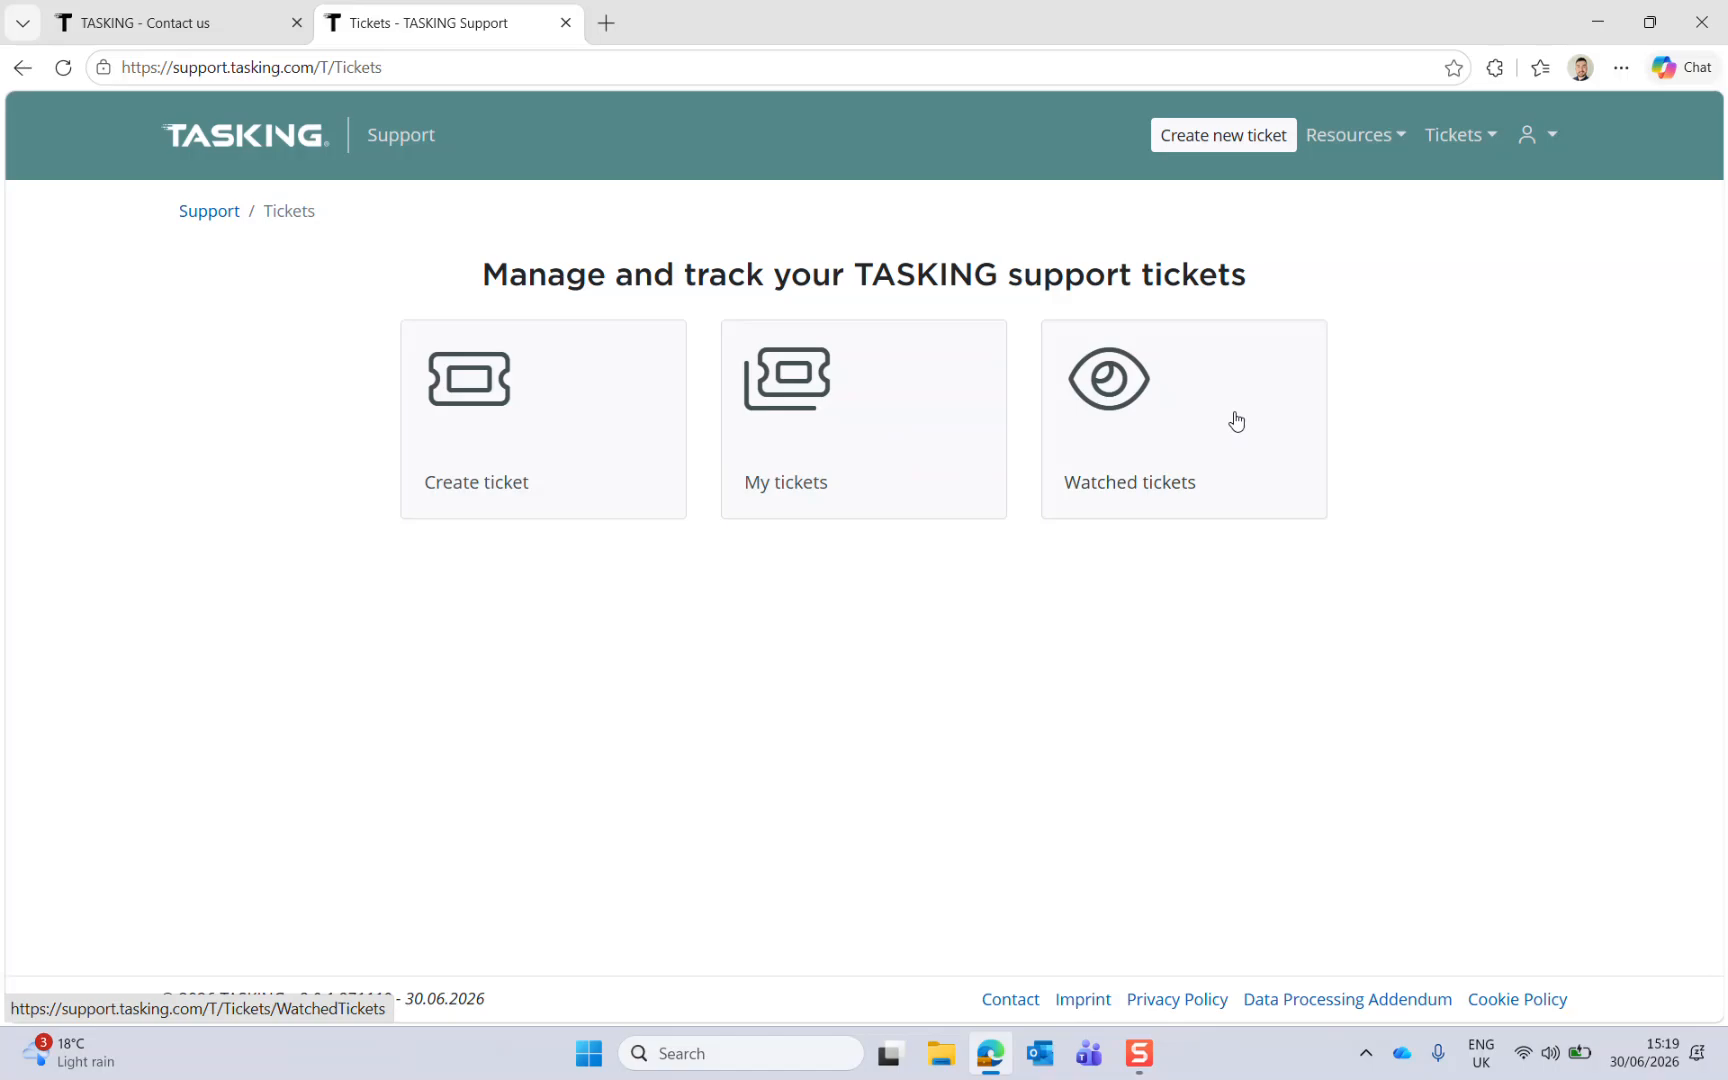
pyautogui.click(513, 440)
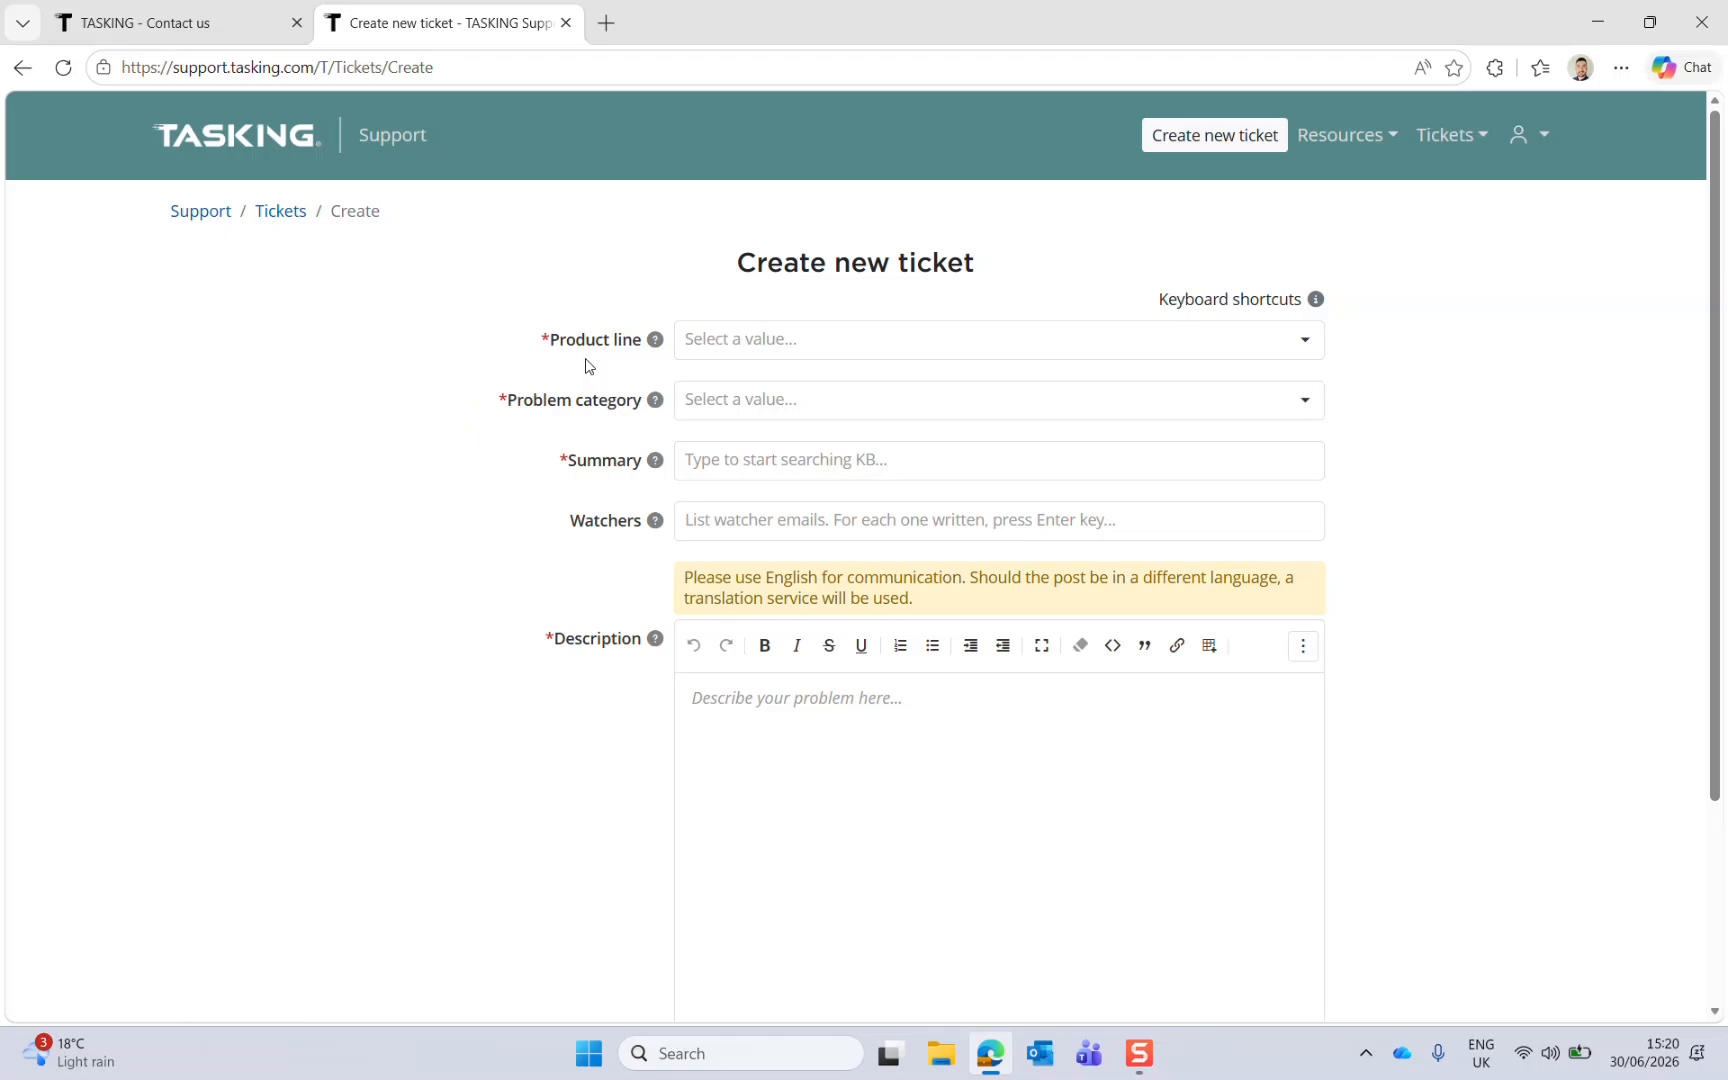
# Step: Set the ticket's product line to LDRA test tools
pyautogui.click(859, 352)
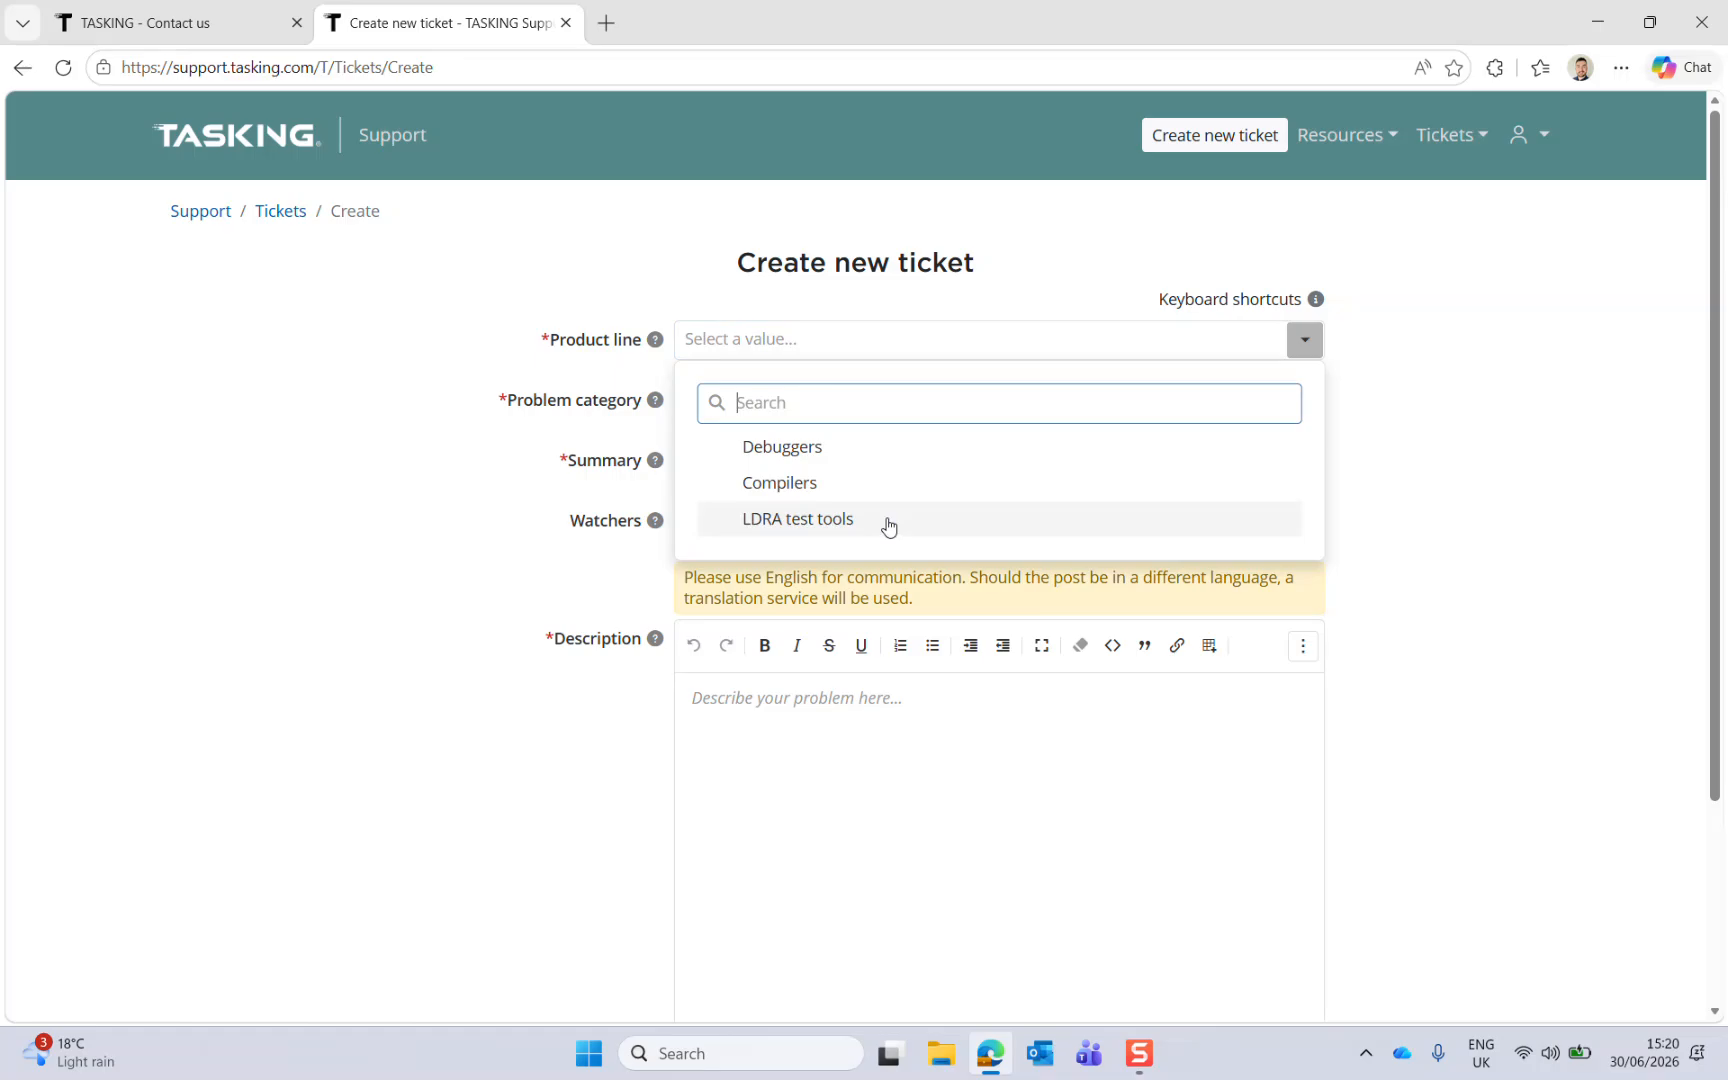
pyautogui.click(888, 527)
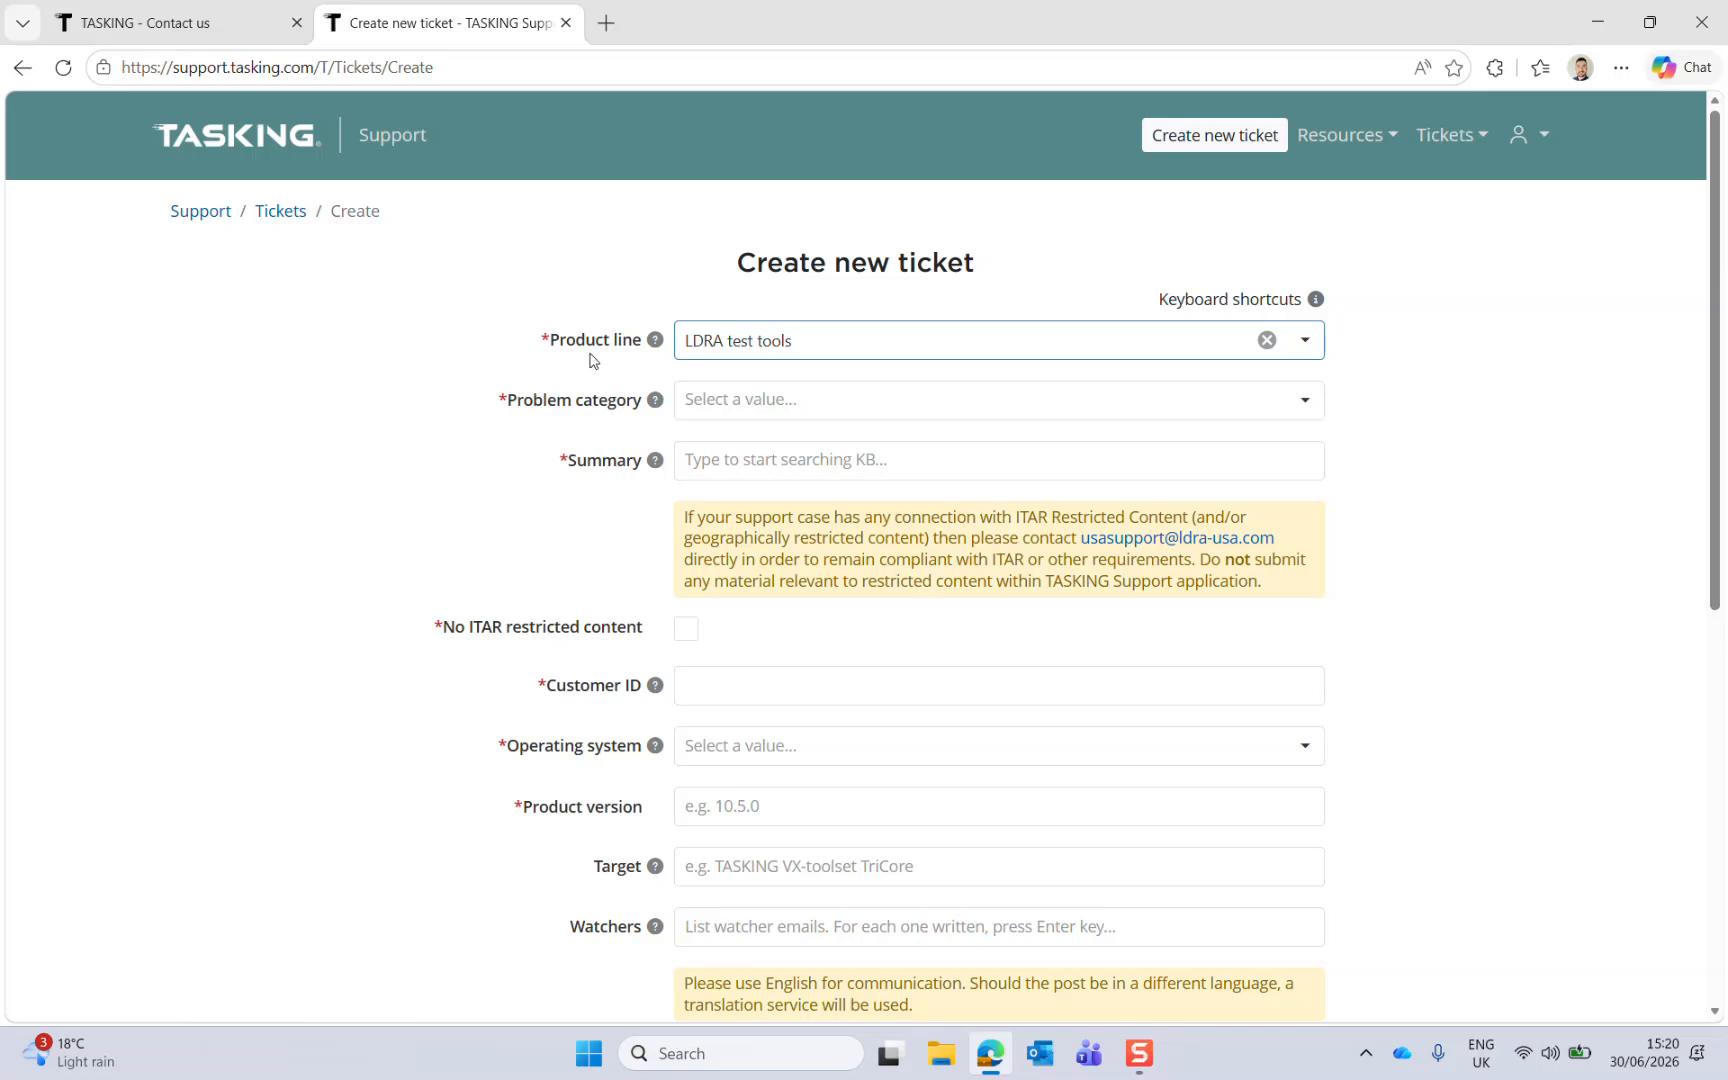
pyautogui.moveTo(652, 348)
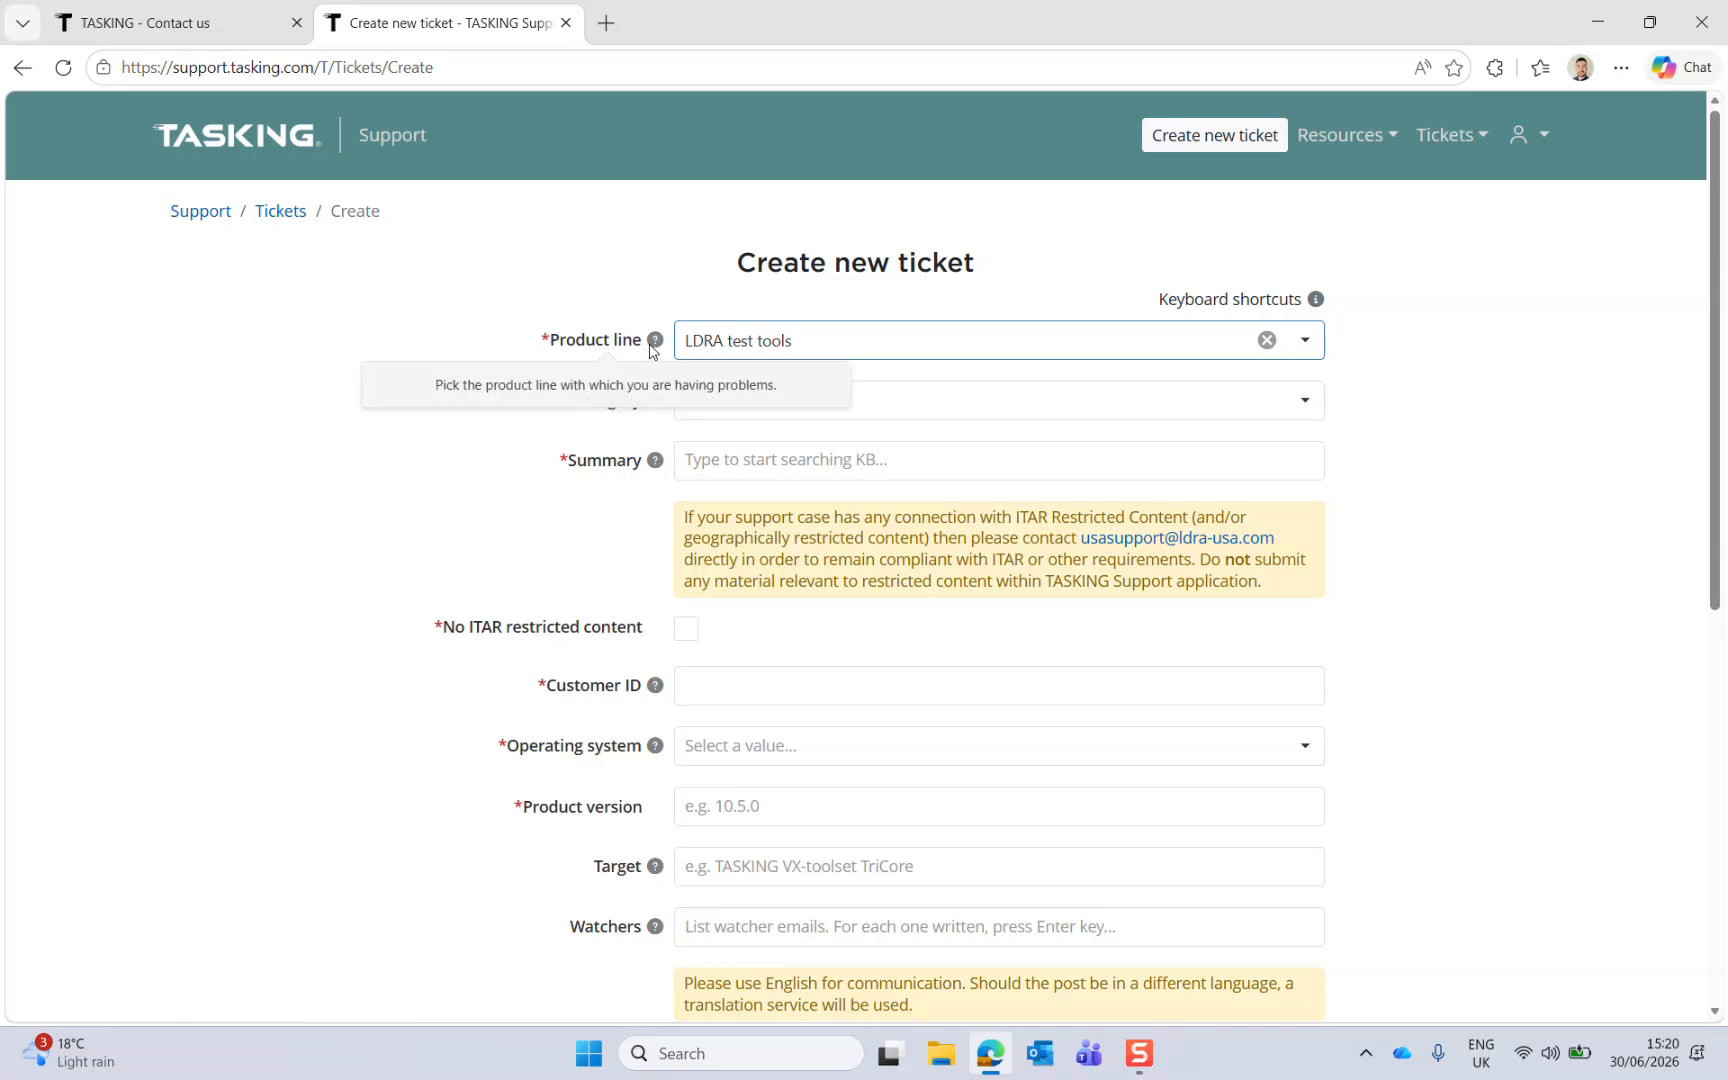
pyautogui.moveTo(657, 403)
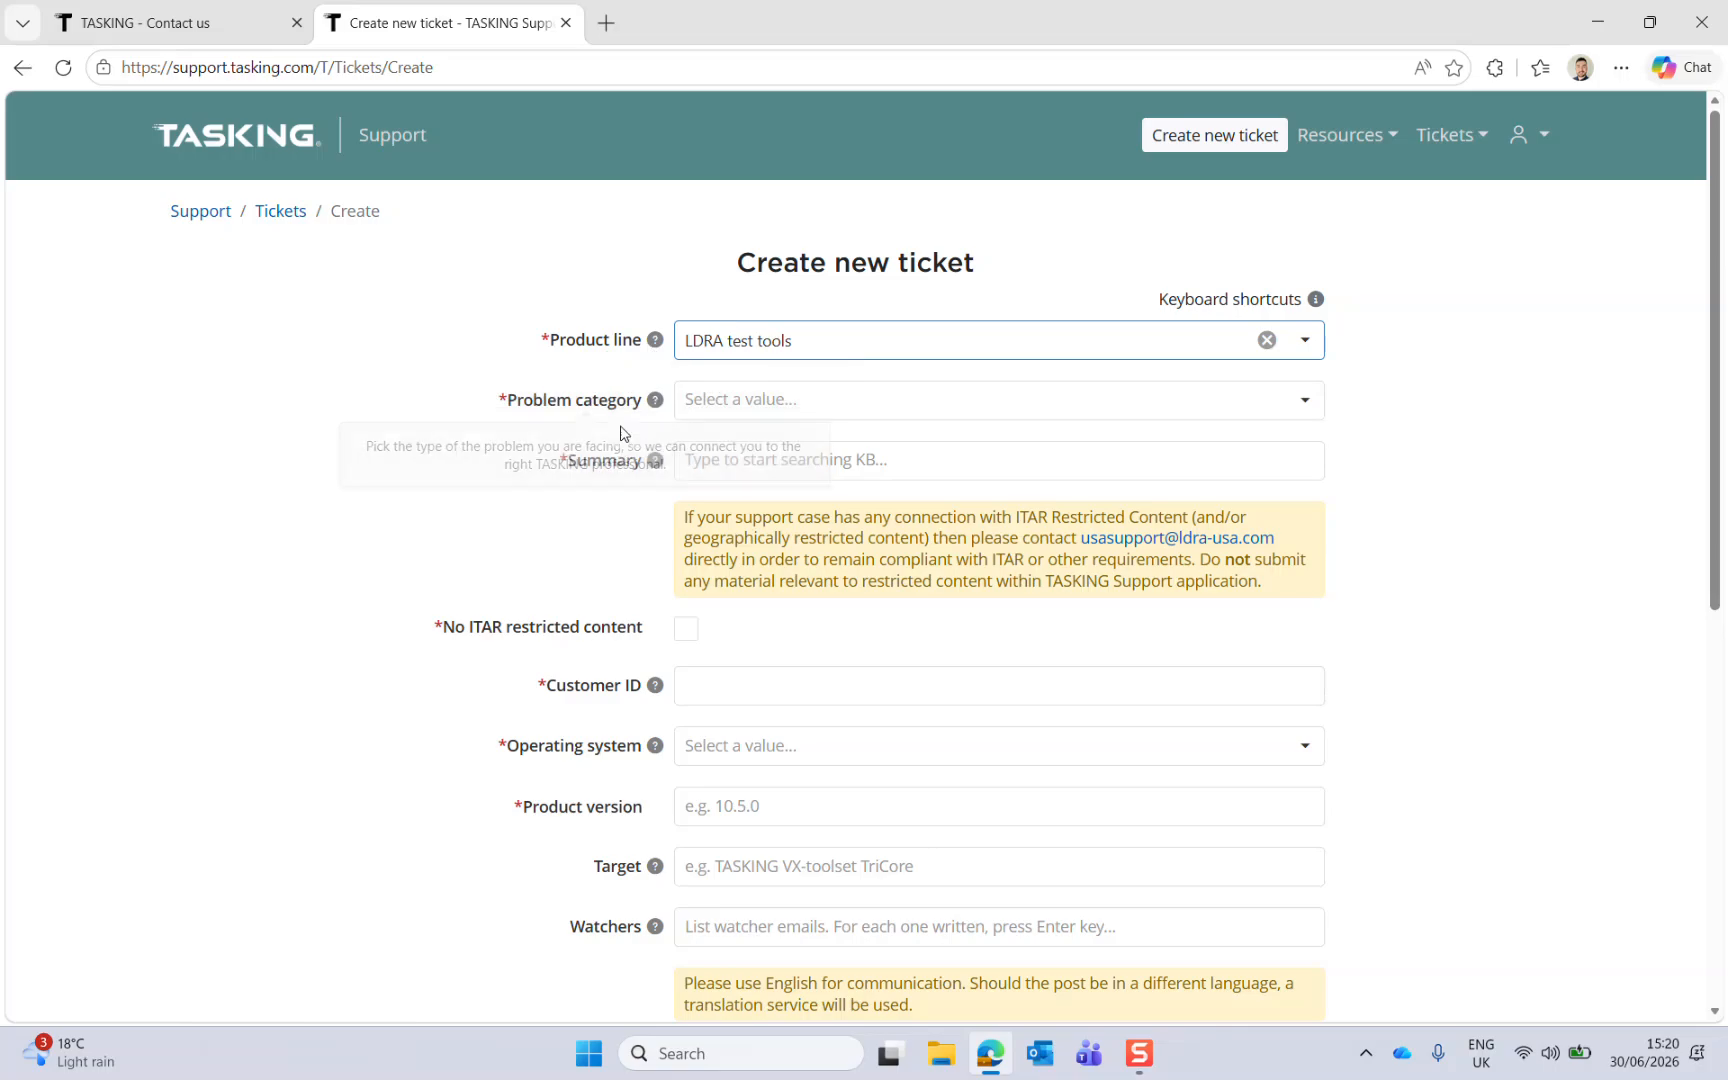
pyautogui.moveTo(655, 686)
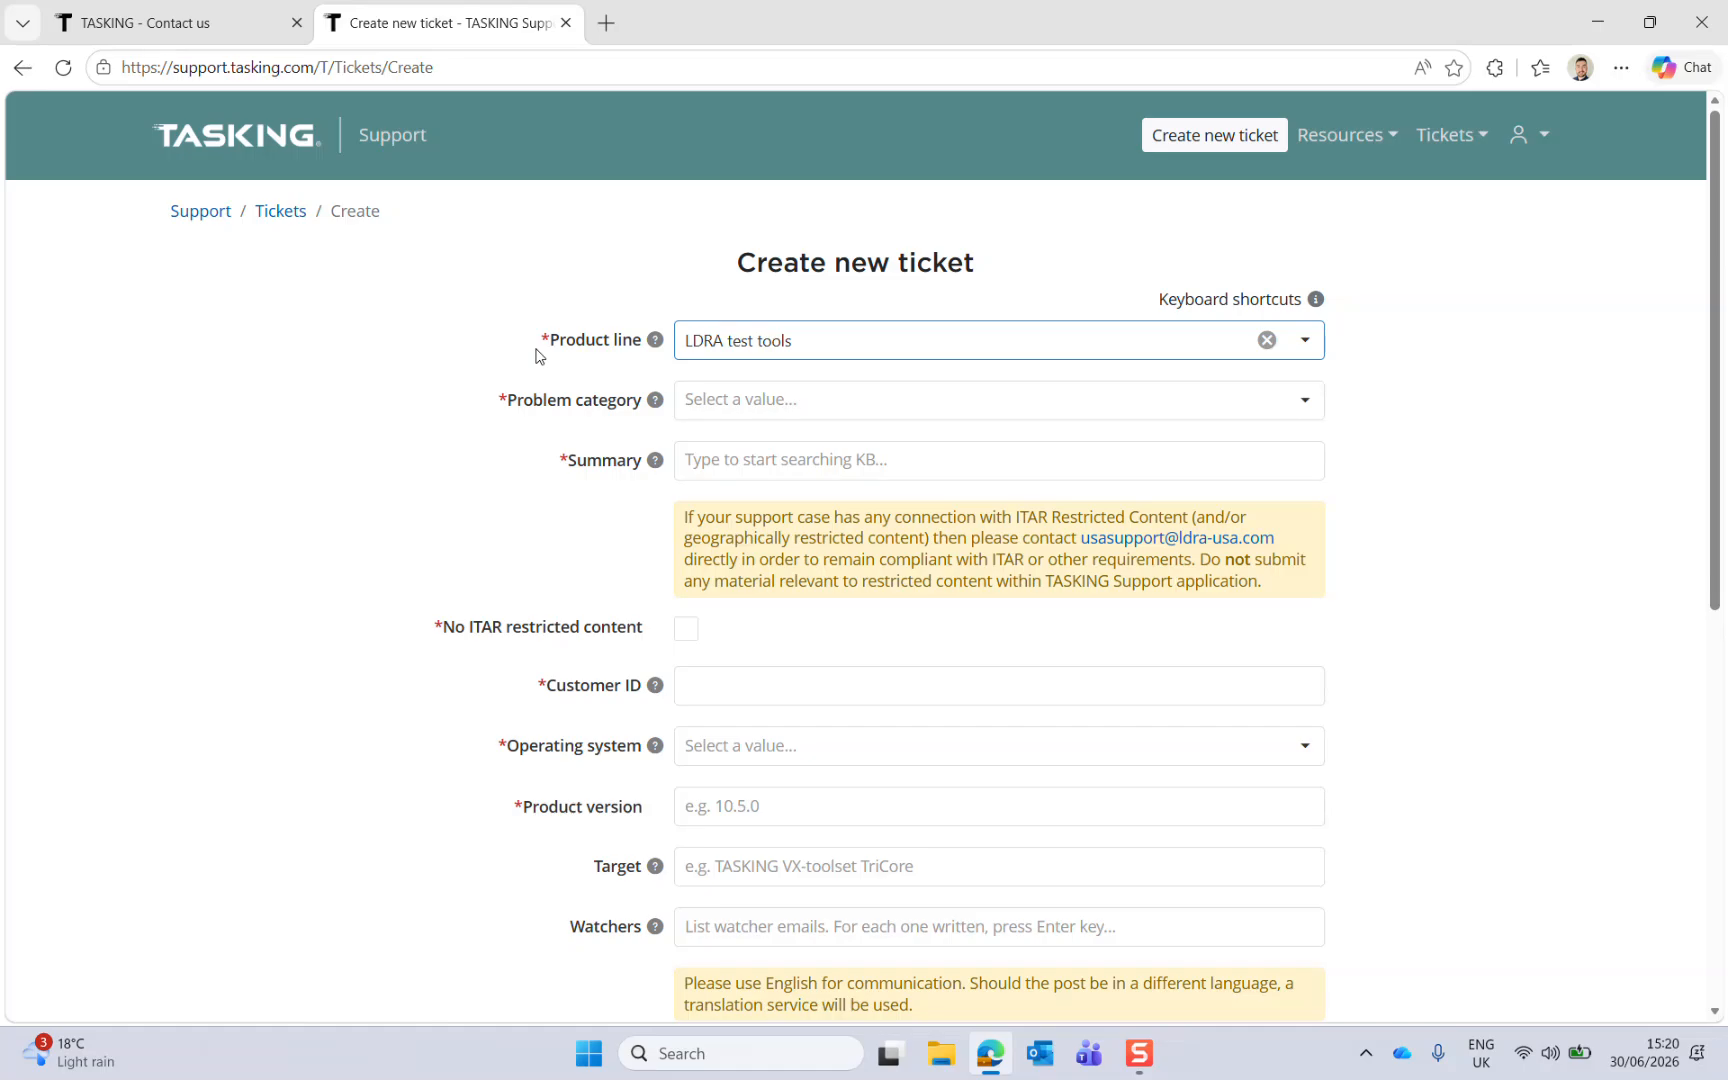
# Step: Set the problem category to Technical problem and the summary to 'Summary of the ticket'
pyautogui.click(921, 409)
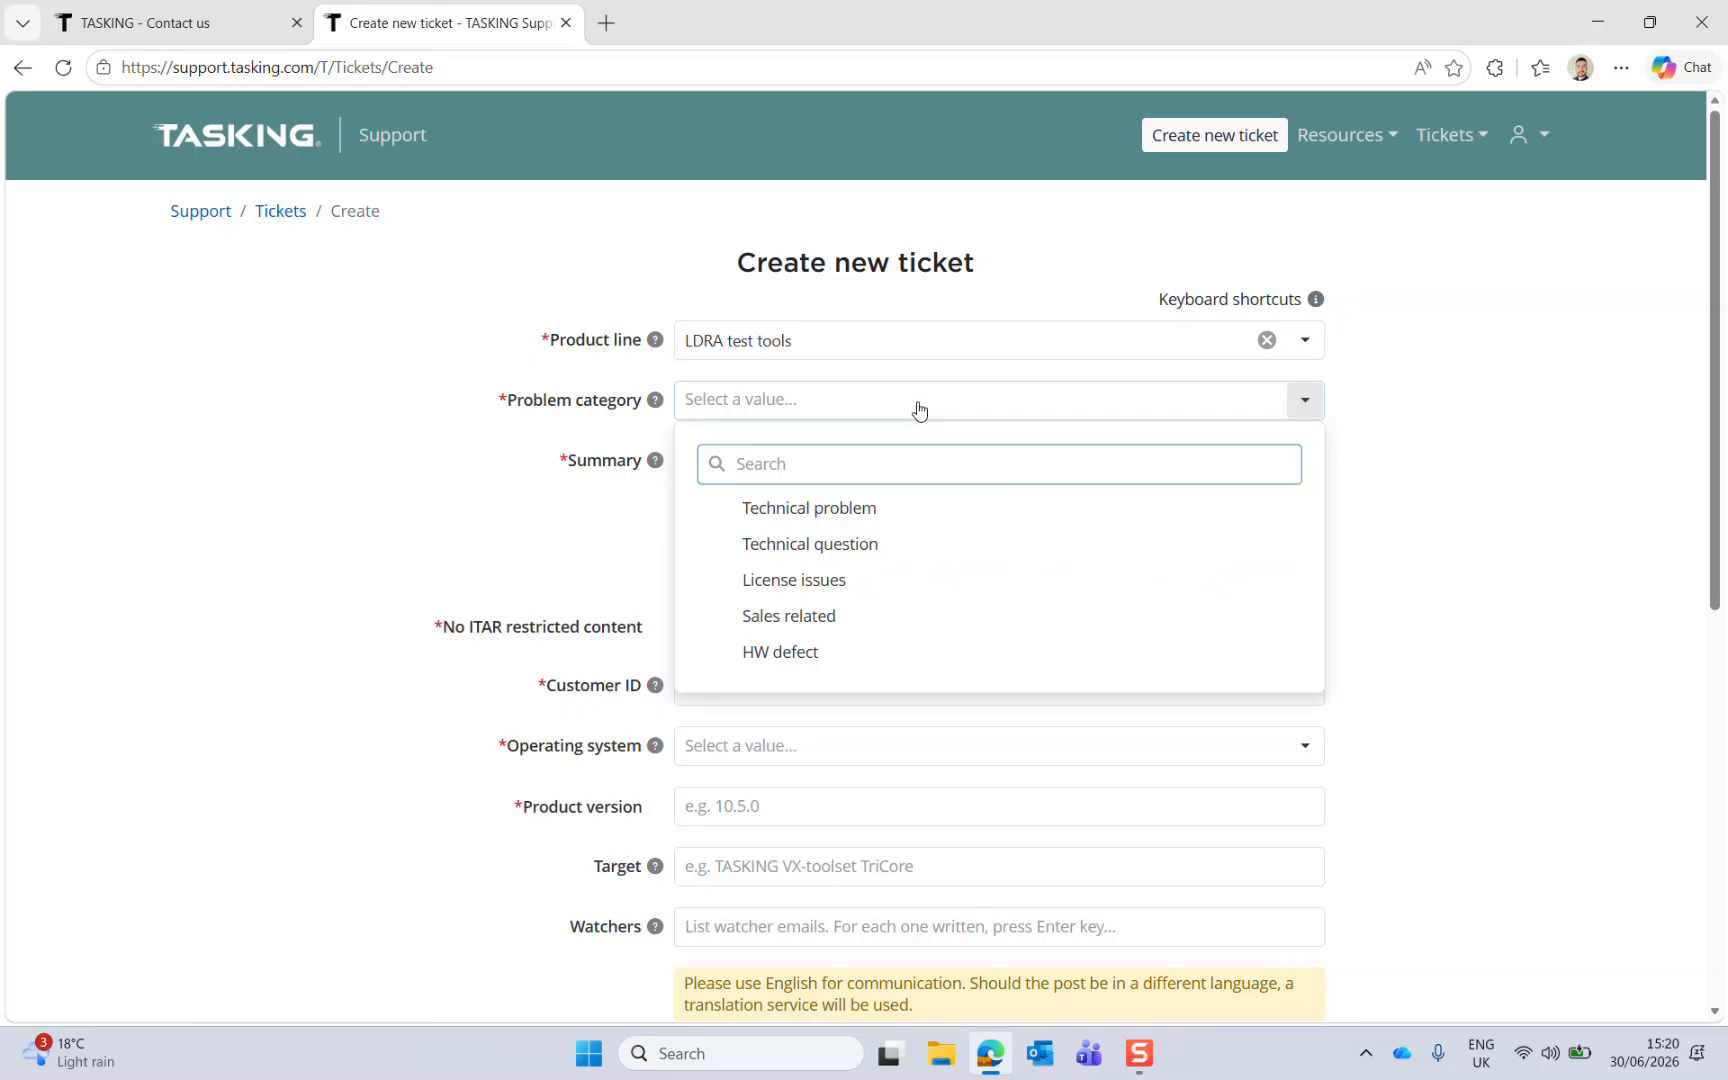
pyautogui.click(946, 514)
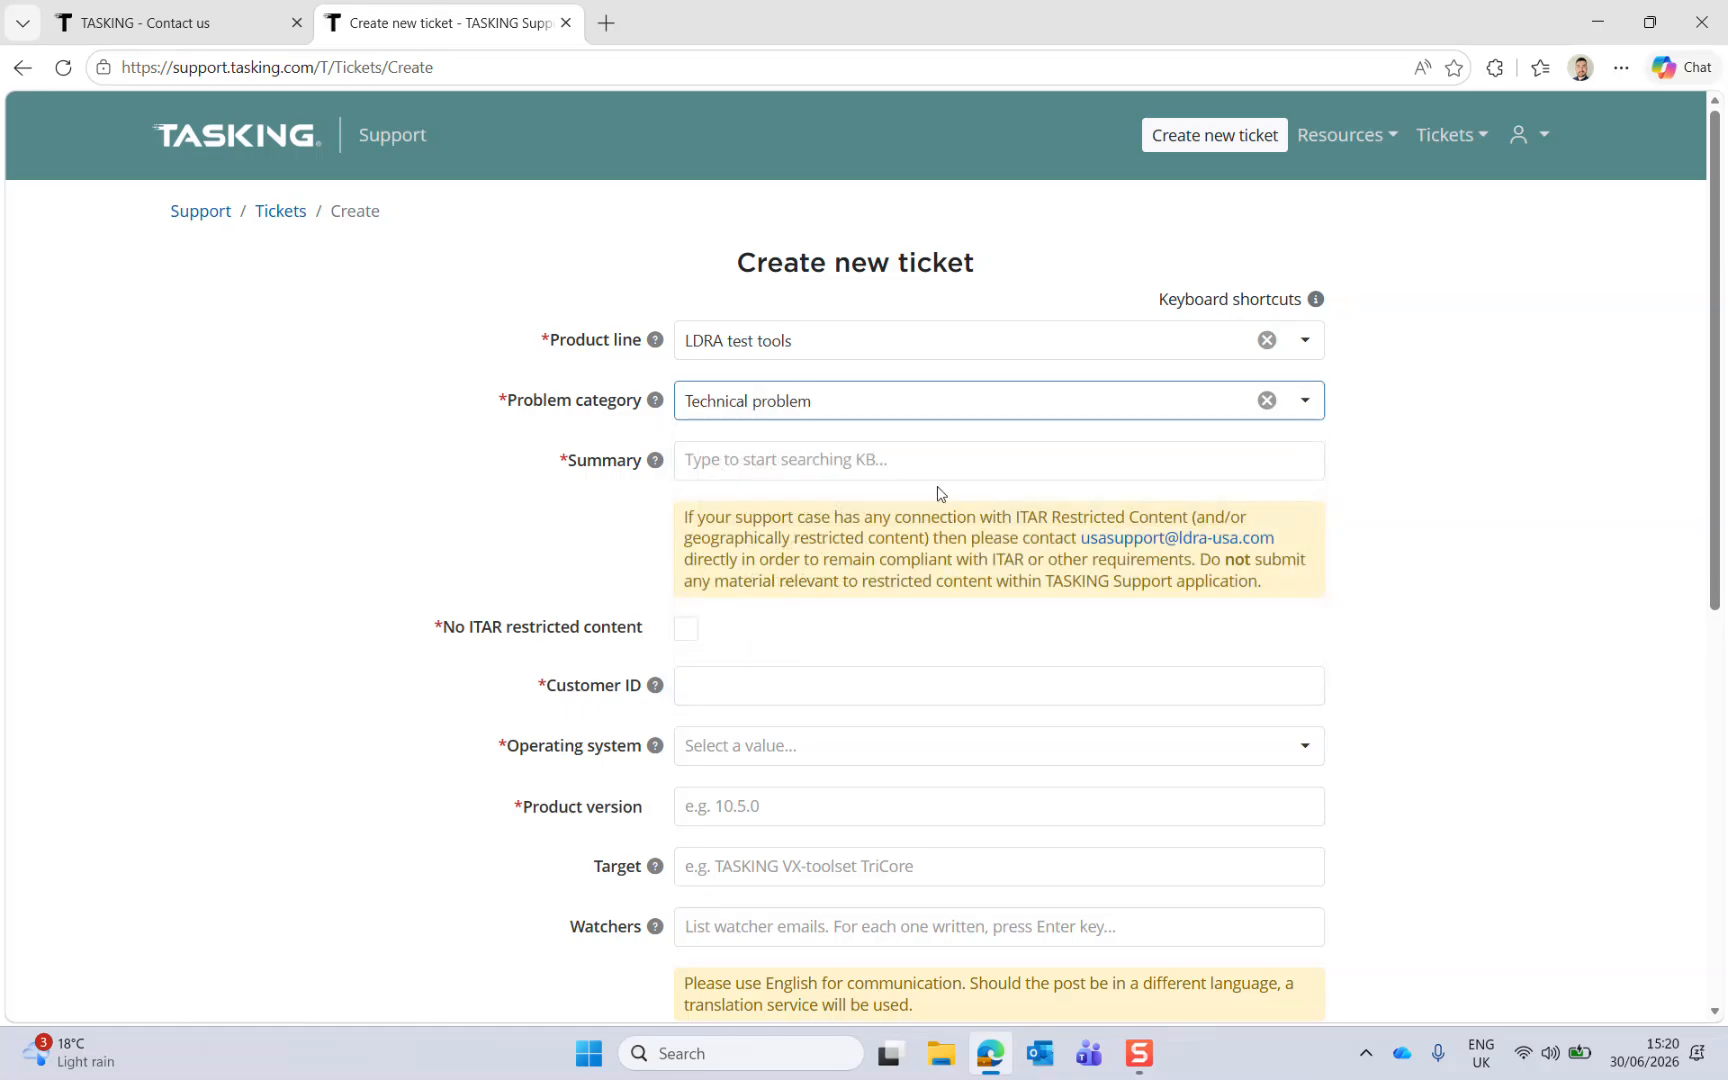
pyautogui.click(922, 459)
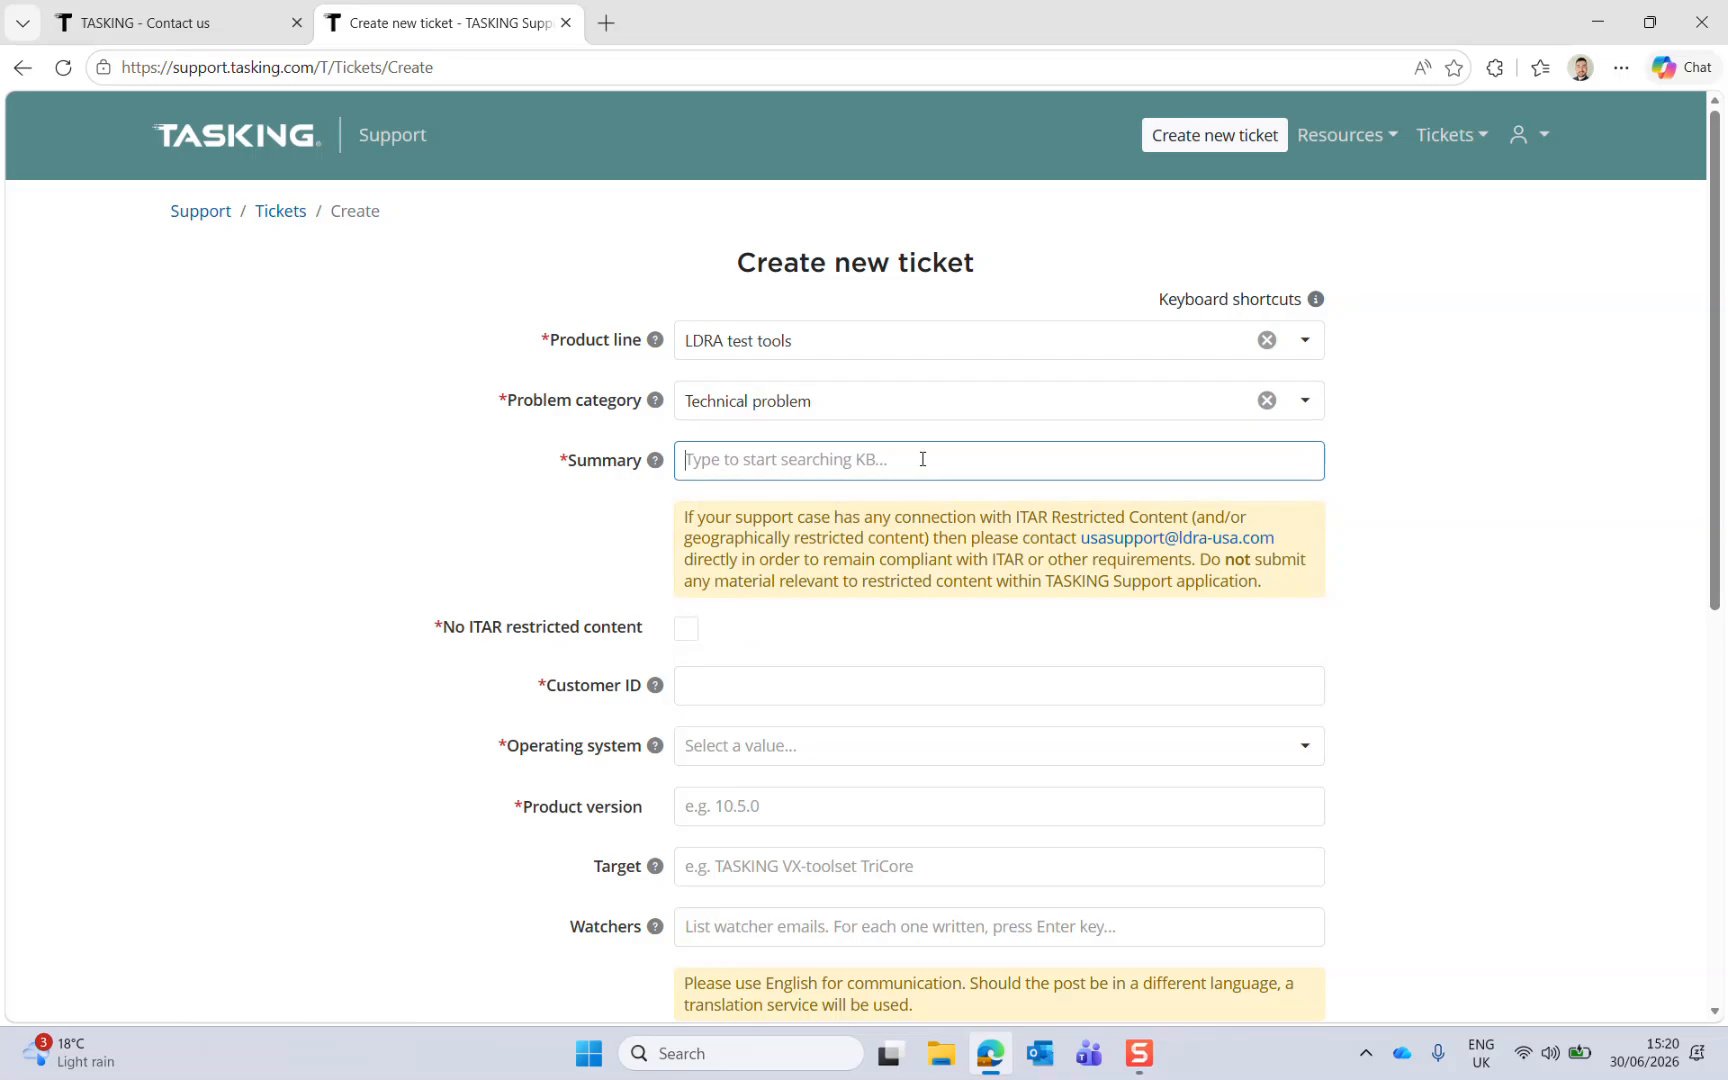
pyautogui.write('Summary of the ticket')
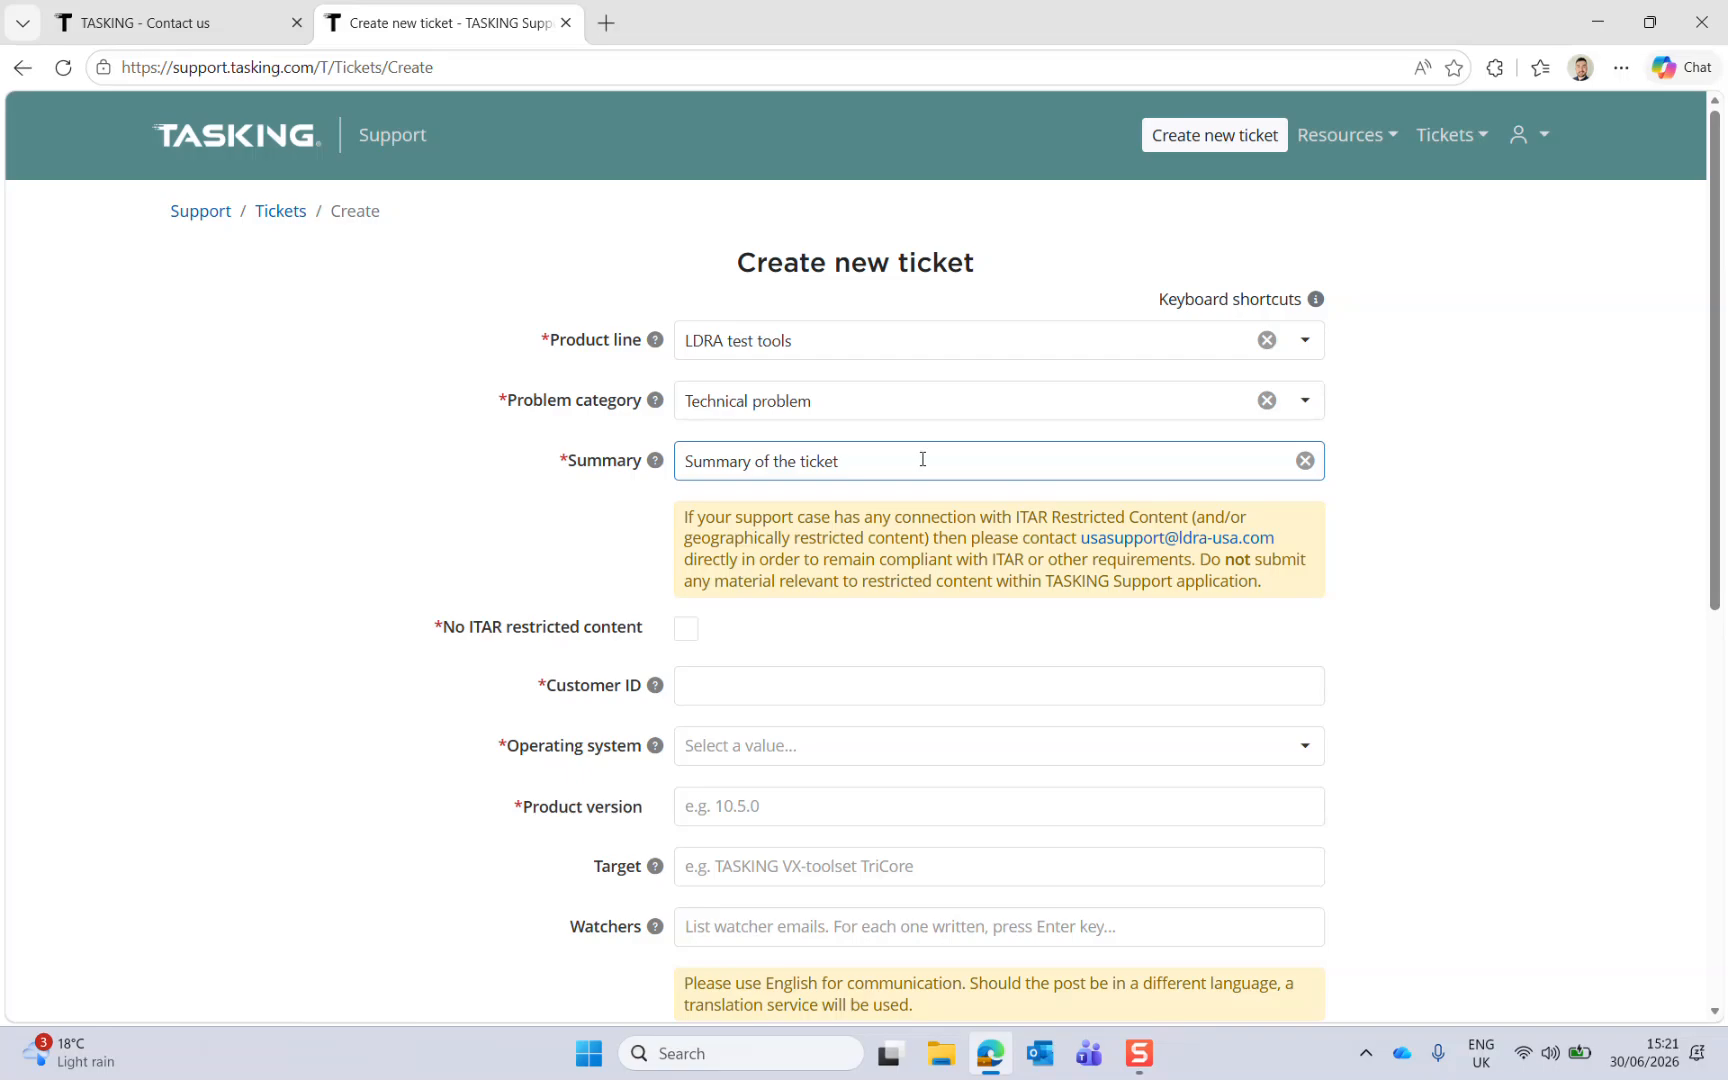
pyautogui.click(1494, 476)
# Step: Tick No ITAR restricted content and enter the customer ID
pyautogui.scroll(-2, 1490, 474)
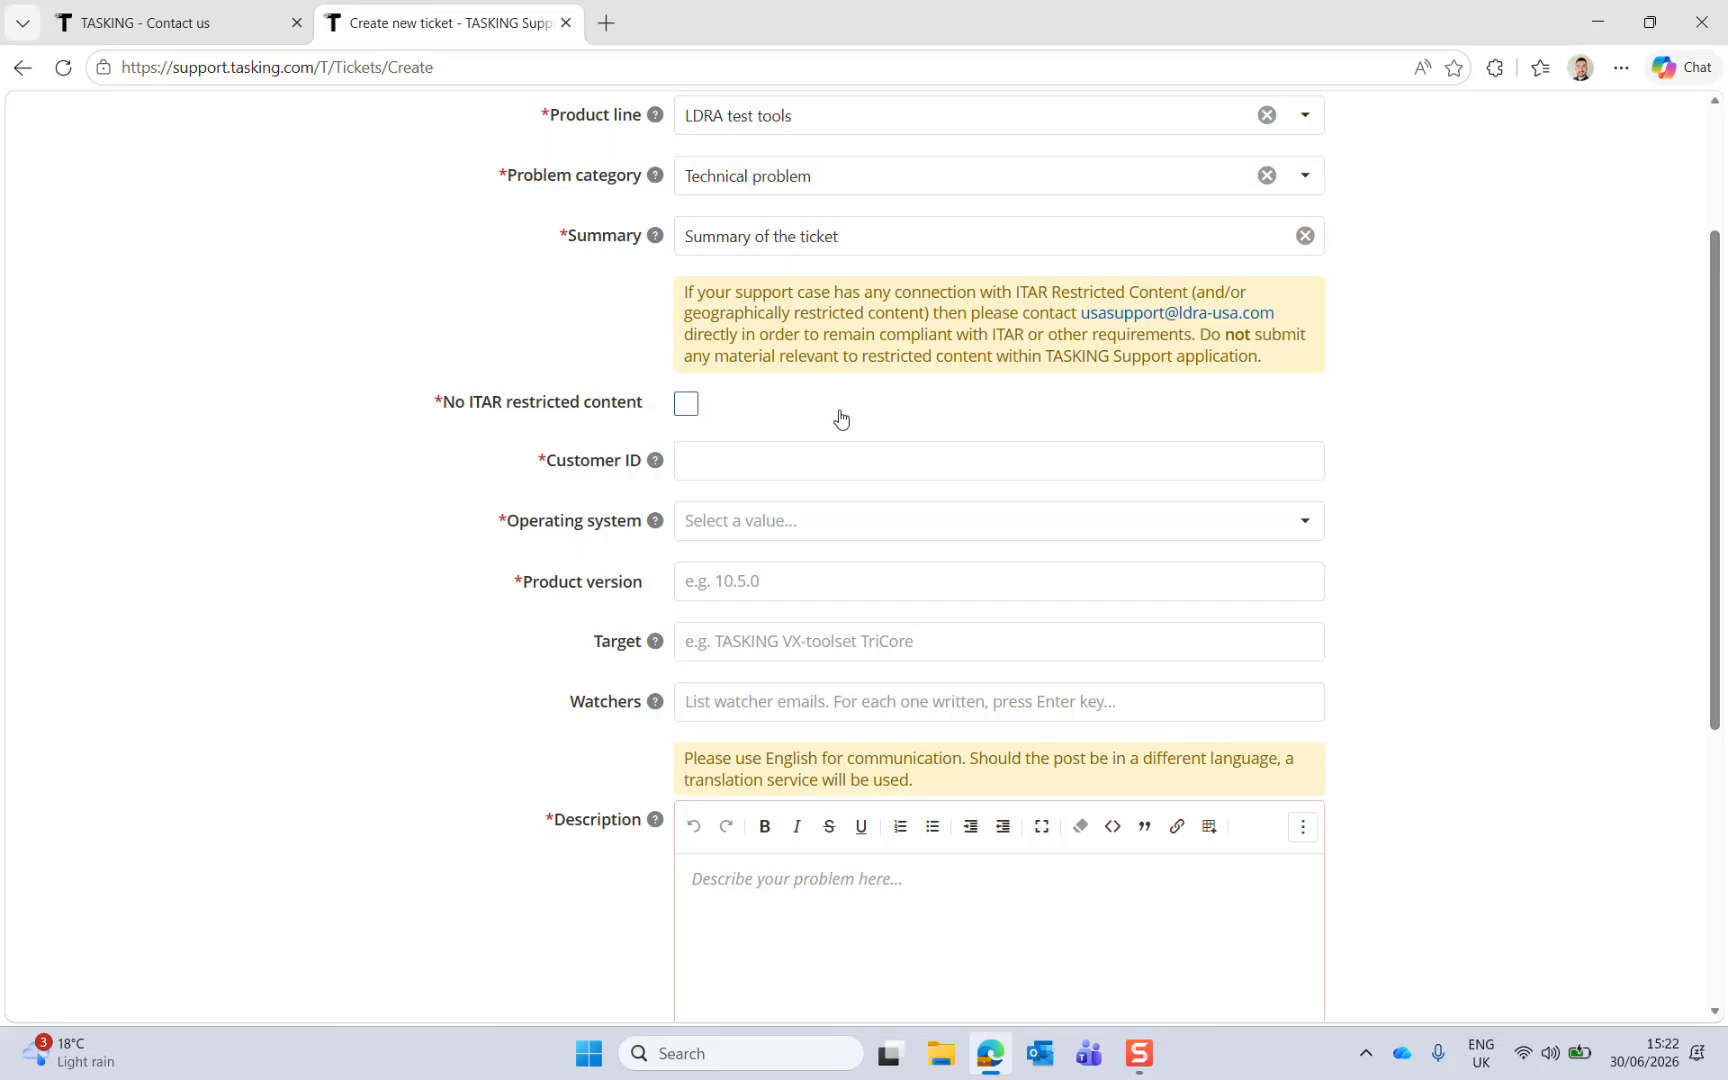
pyautogui.click(688, 406)
pyautogui.click(772, 463)
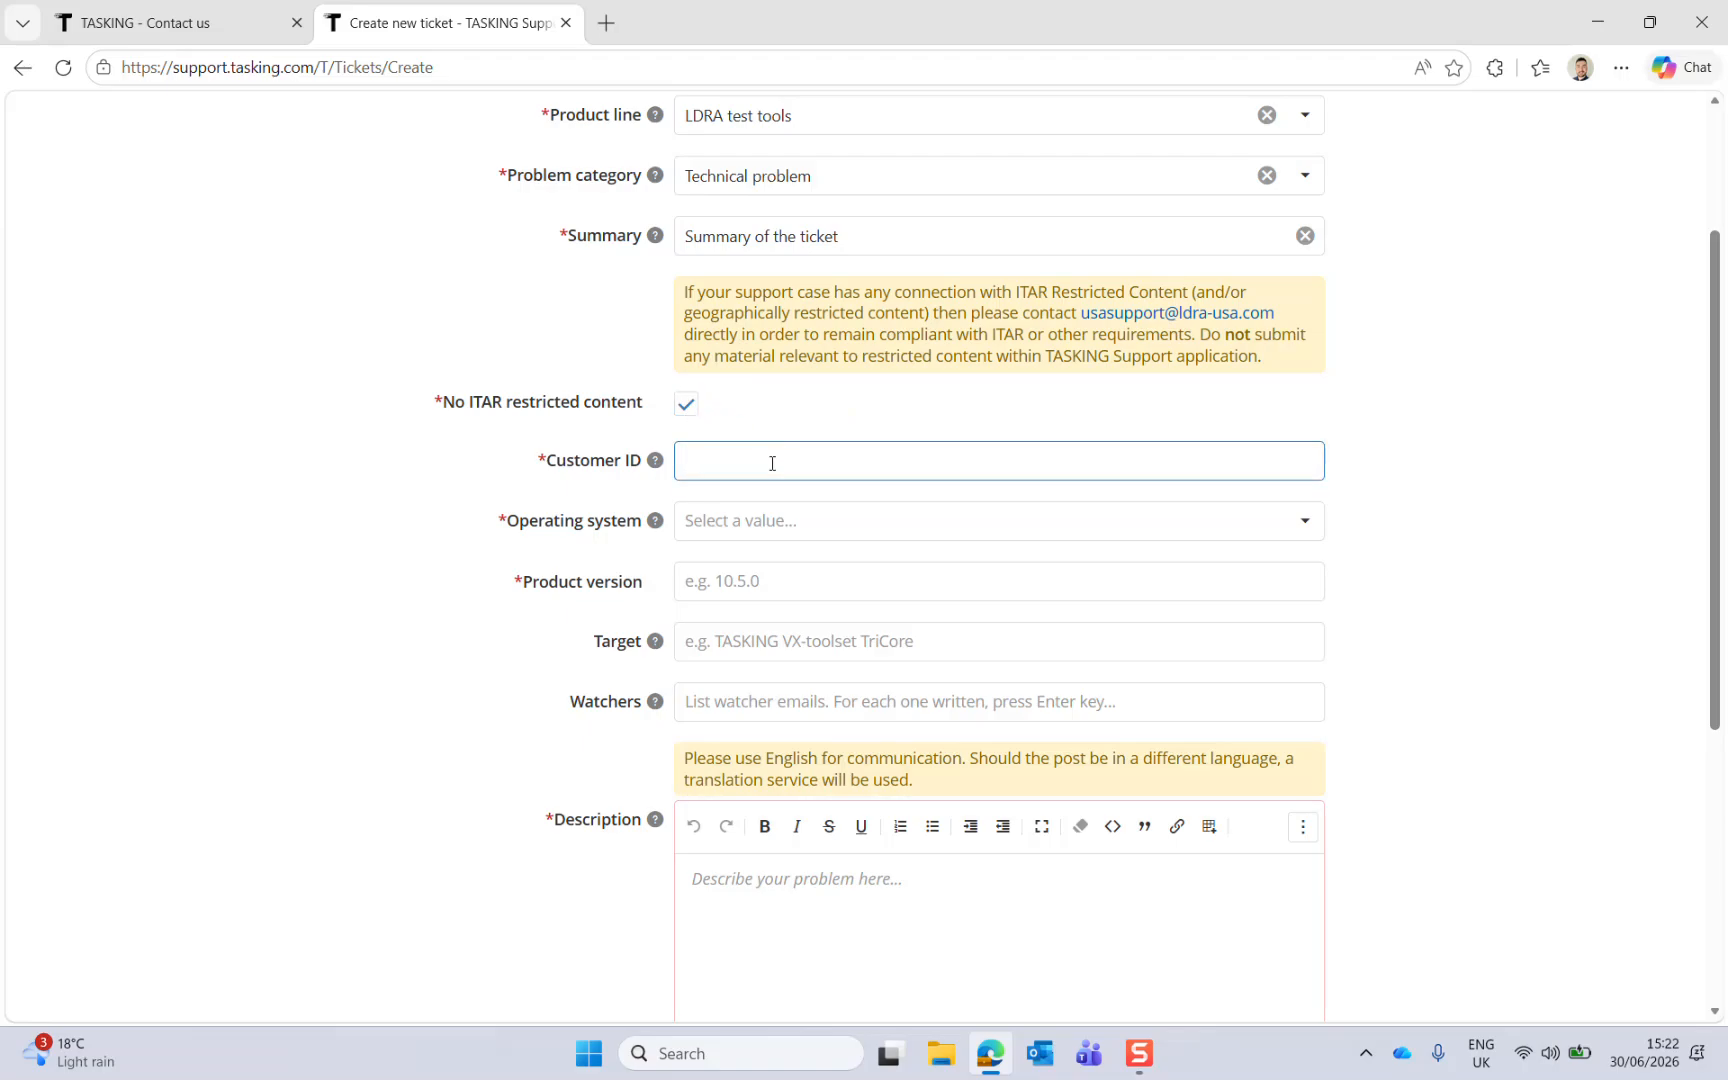
pyautogui.moveTo(655, 465)
pyautogui.write('123456')
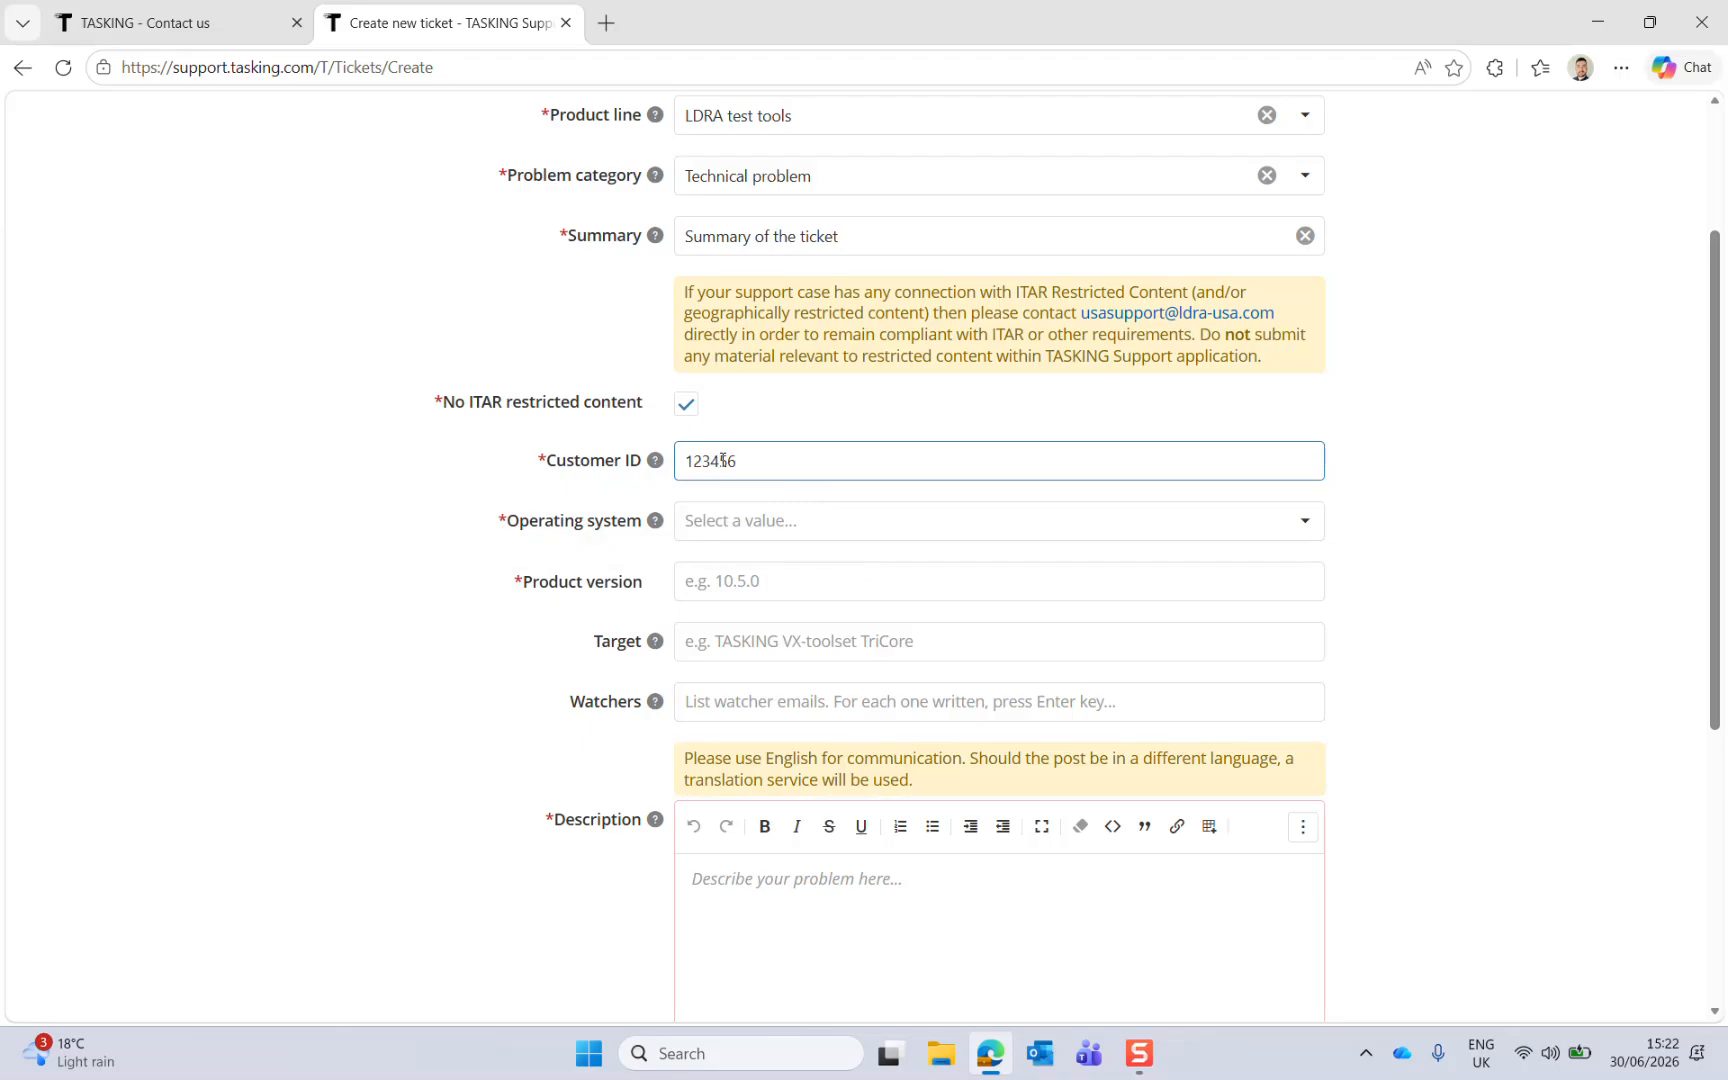
# Step: Set the operating system to Windows and the product version to 10.5.0
pyautogui.click(828, 530)
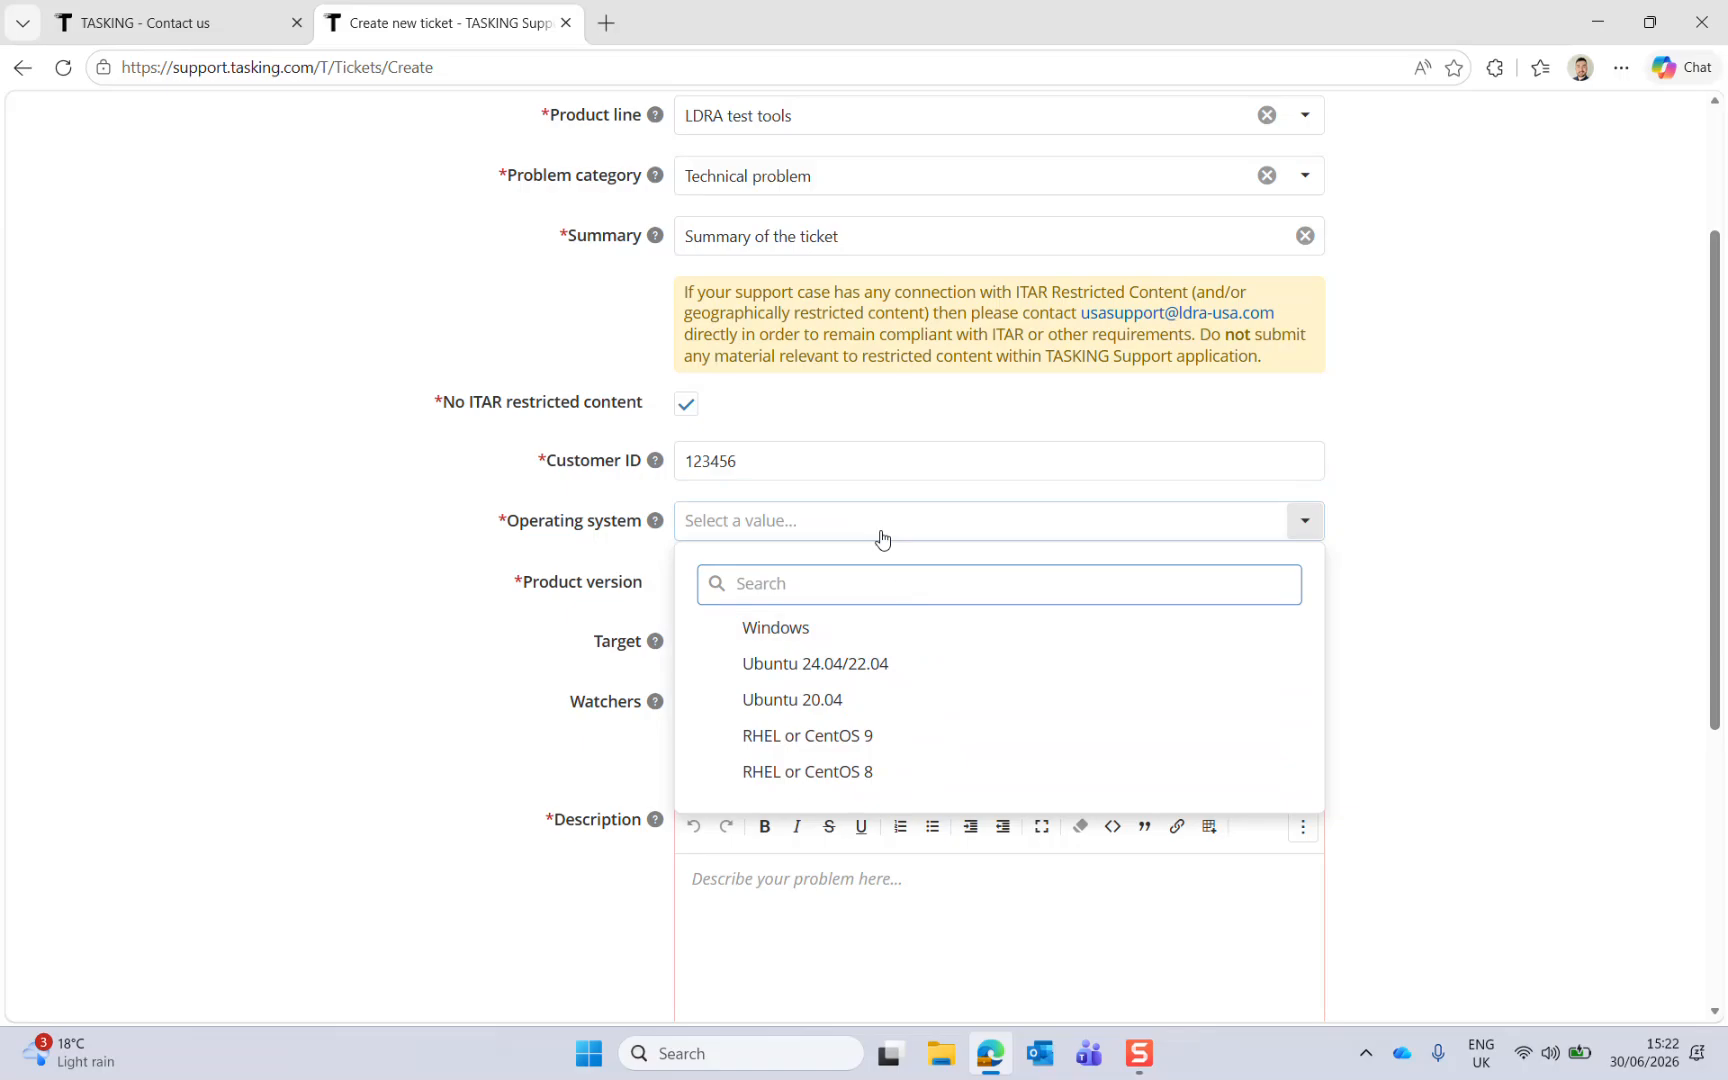
pyautogui.moveTo(654, 522)
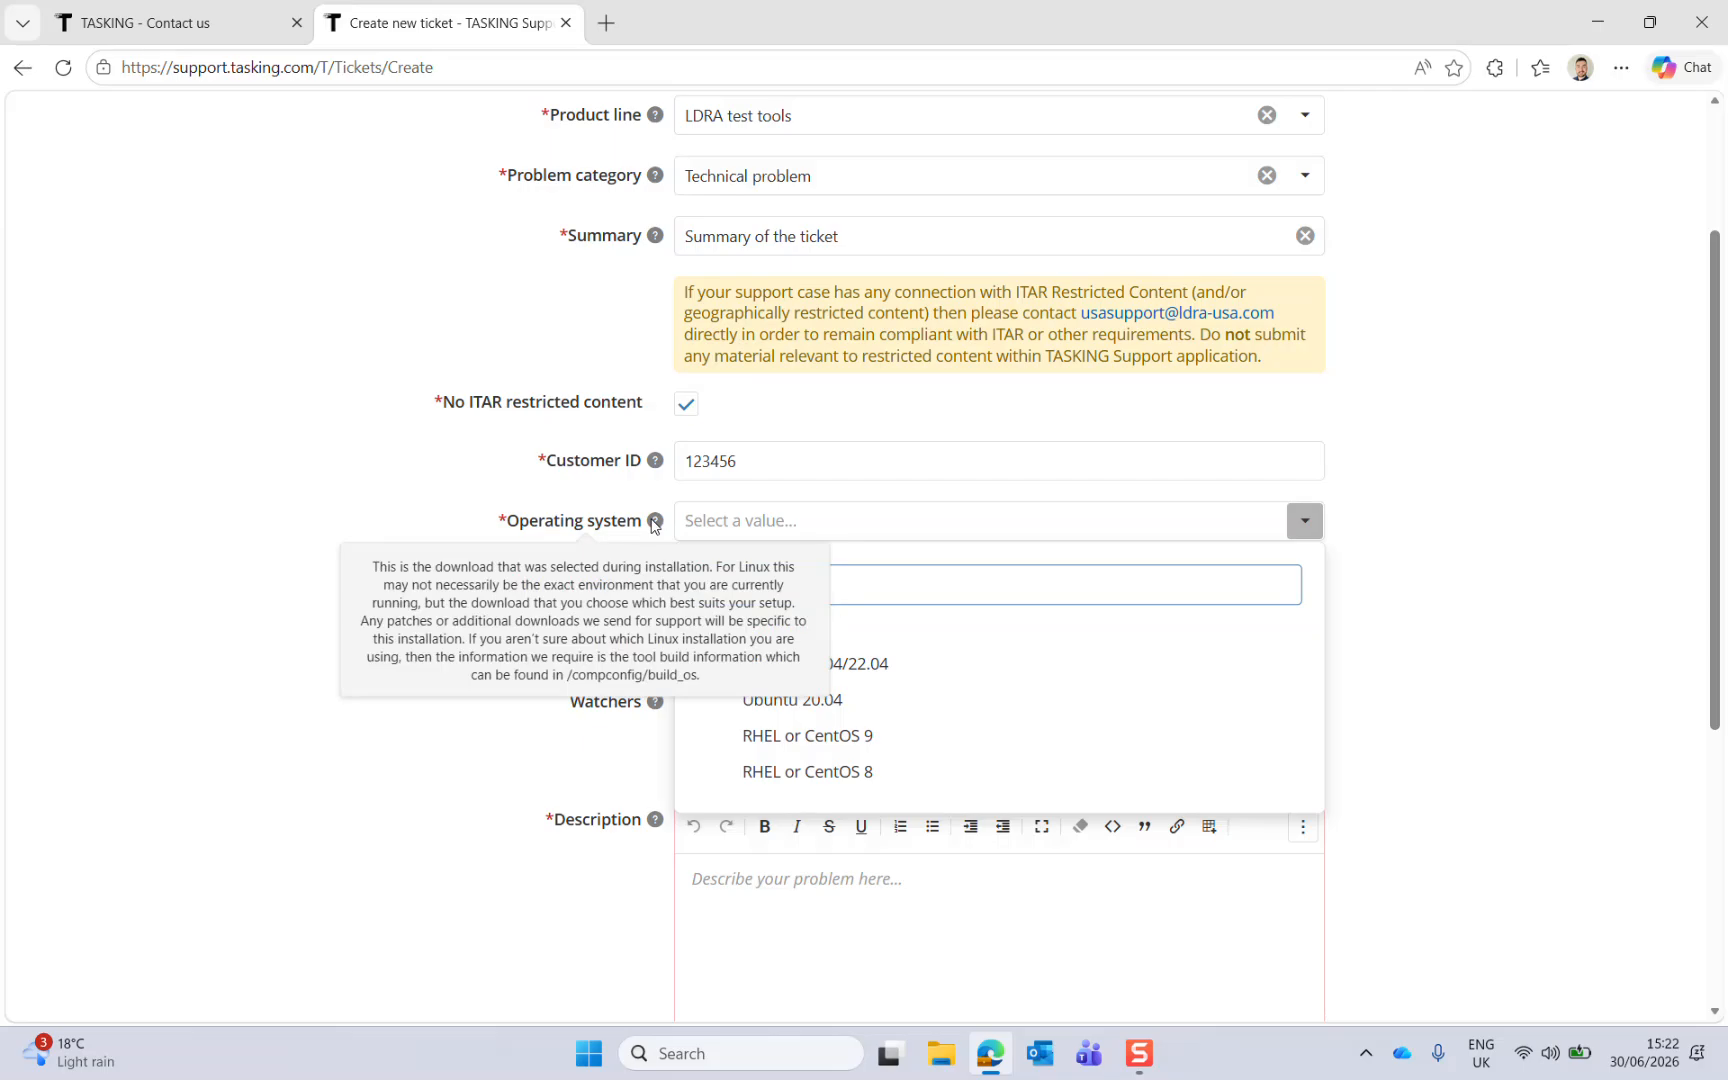
pyautogui.click(889, 641)
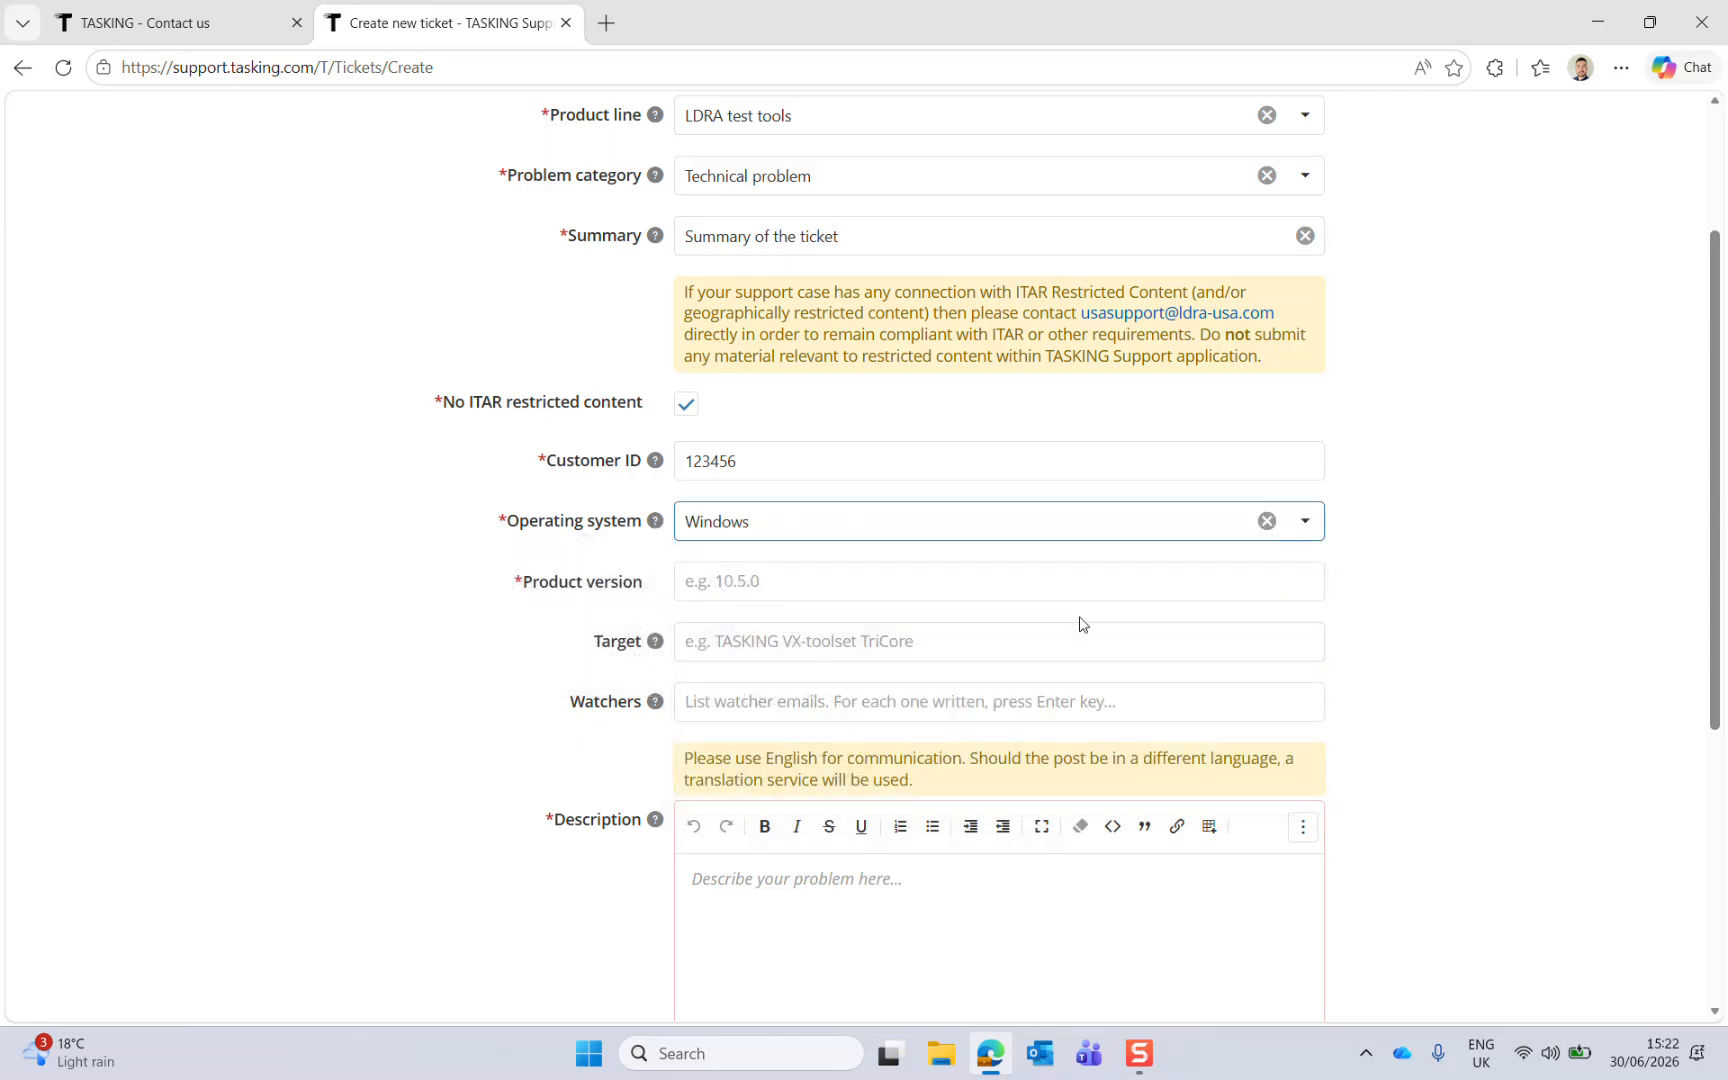
pyautogui.scroll(-2, 1435, 567)
pyautogui.click(802, 353)
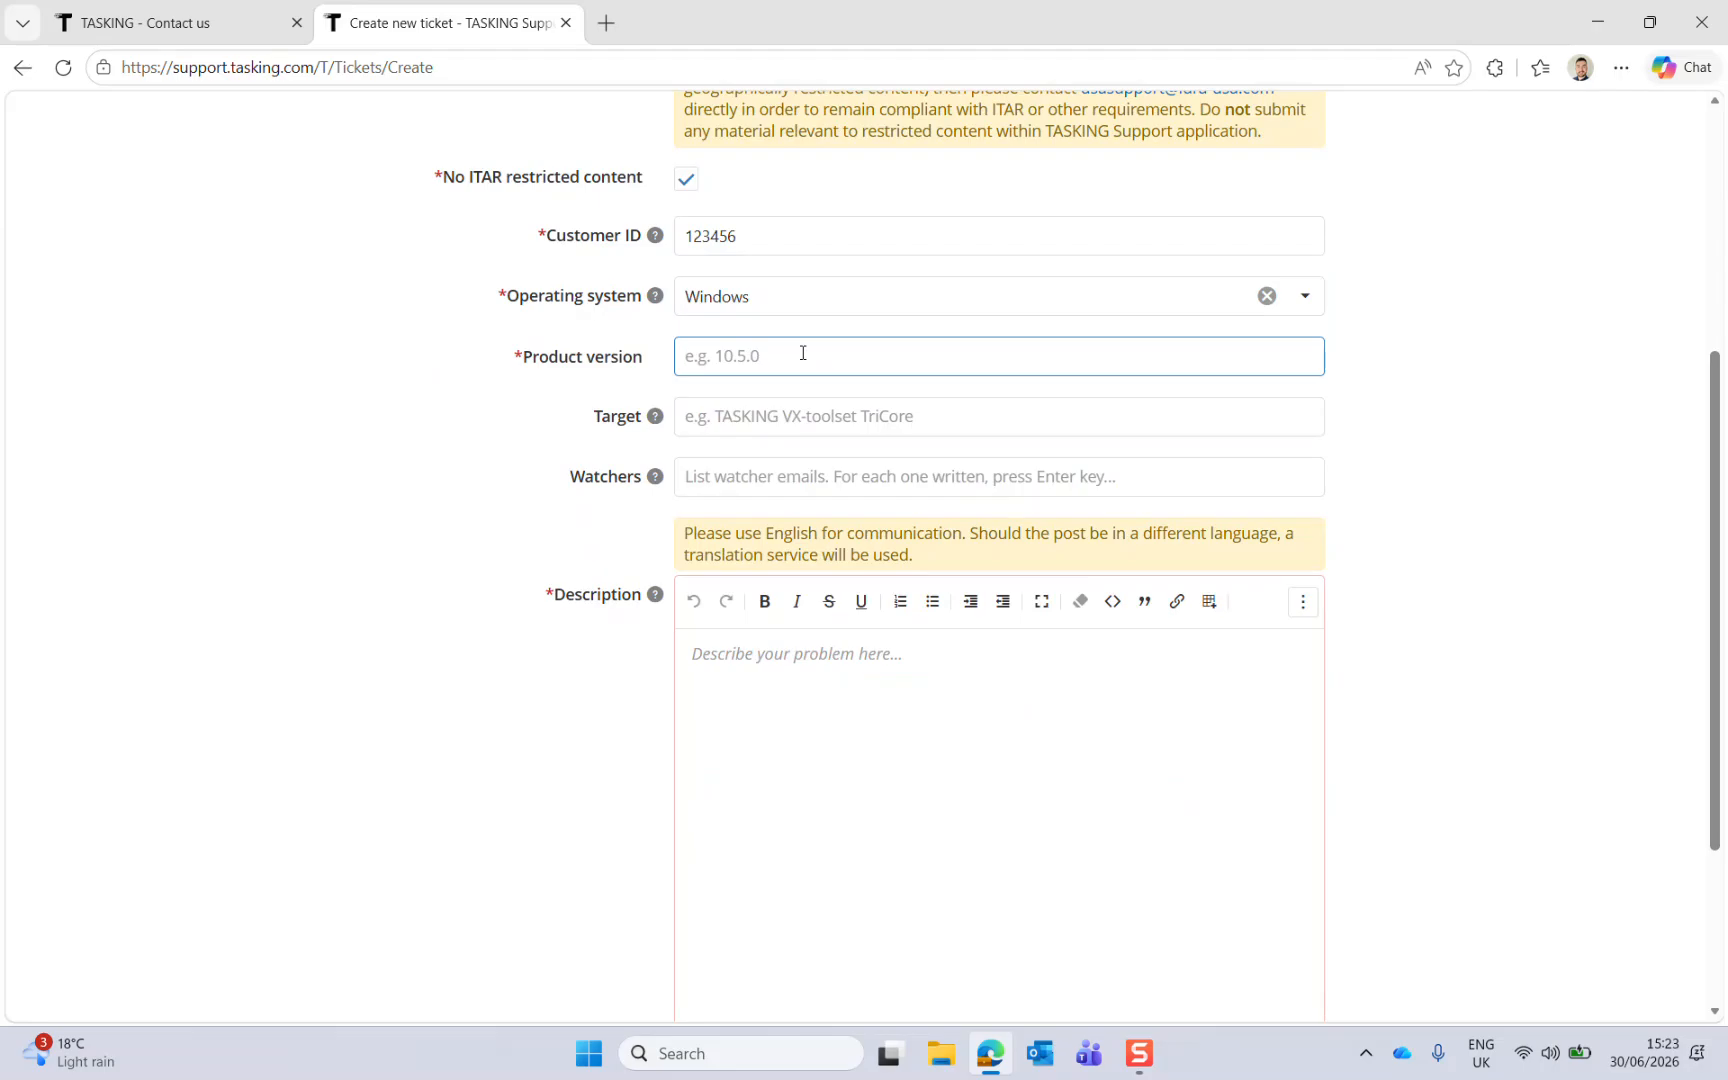
pyautogui.write('10.5.0')
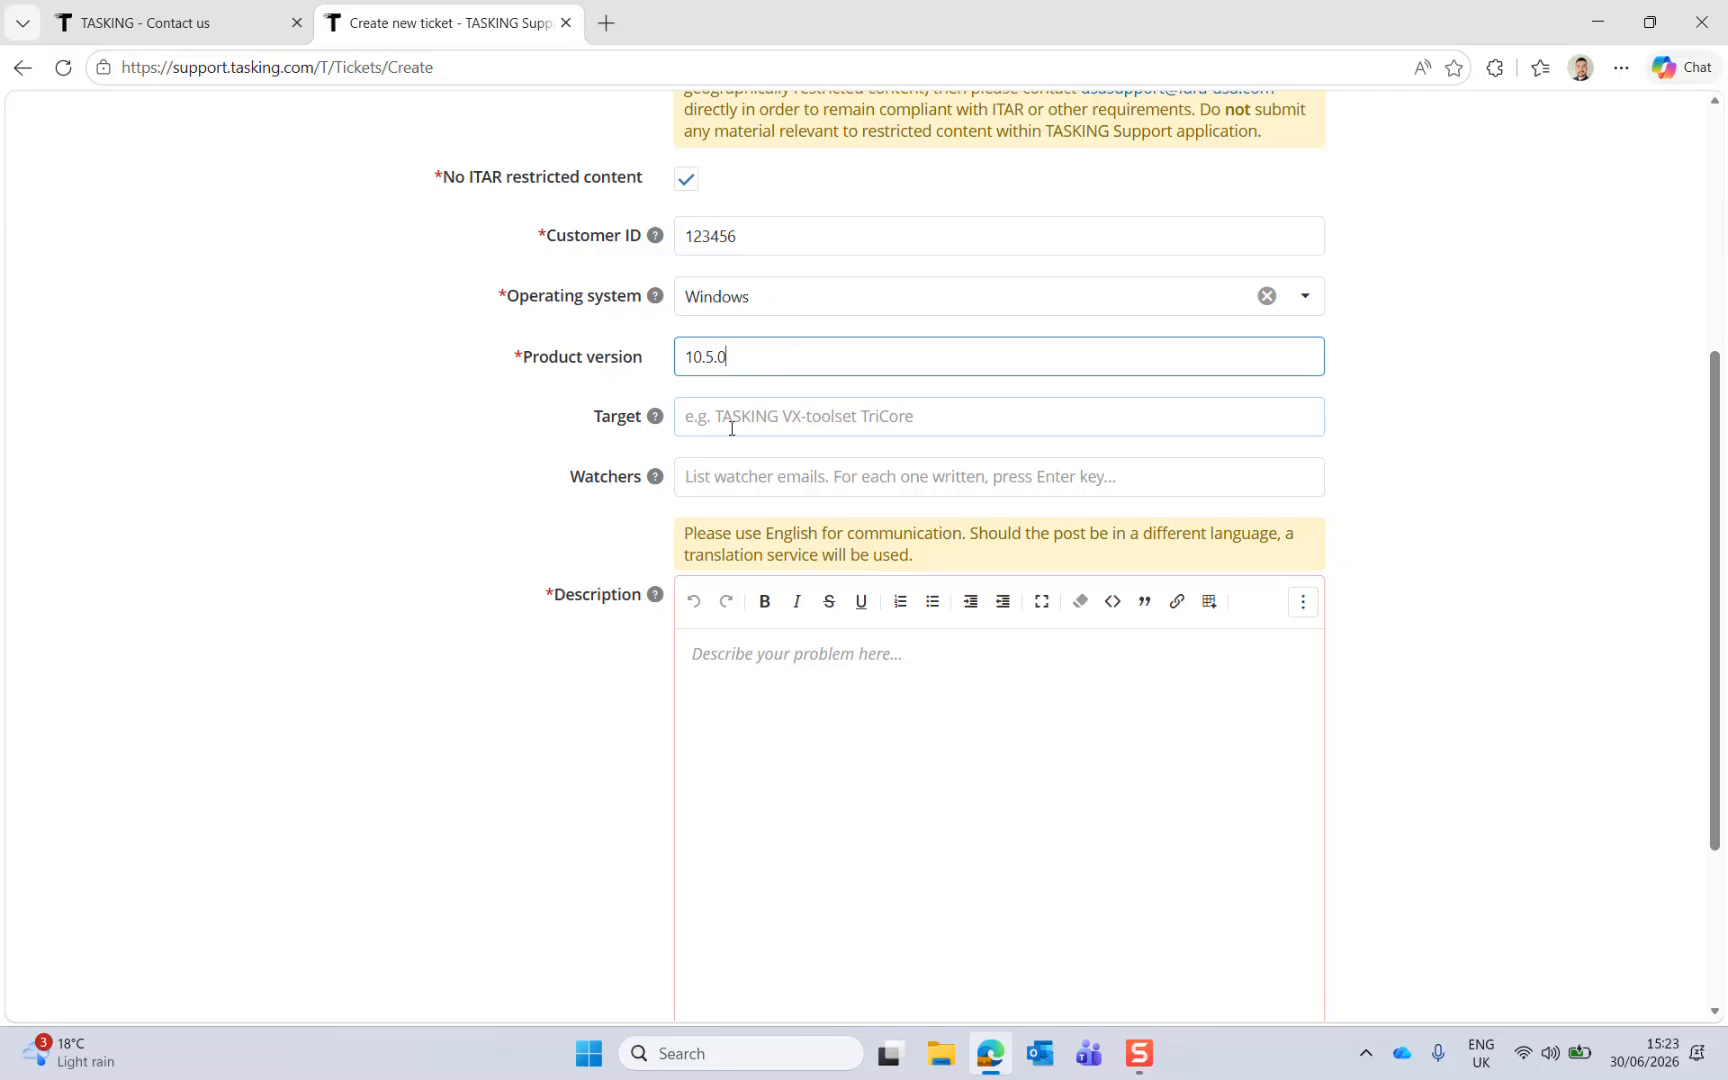
# Step: Set the target to 'TASKING VX Toolset TriCore'
pyautogui.moveTo(651, 419)
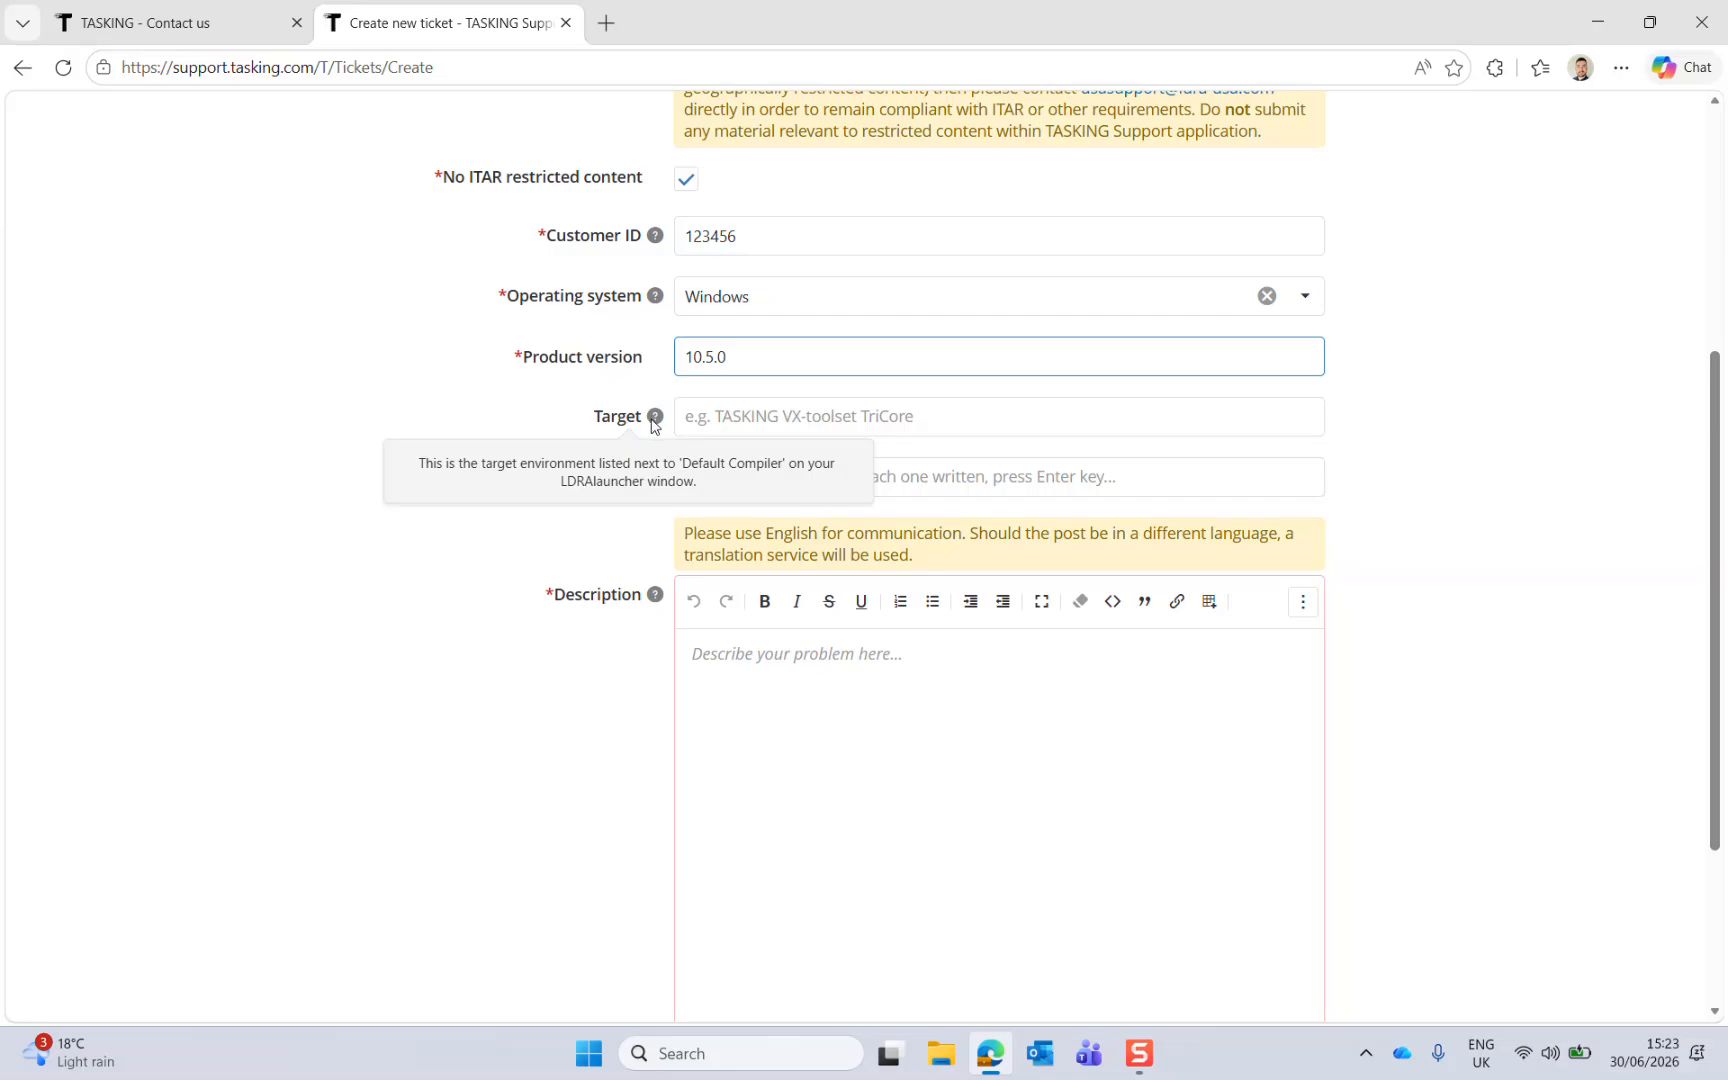
pyautogui.click(779, 406)
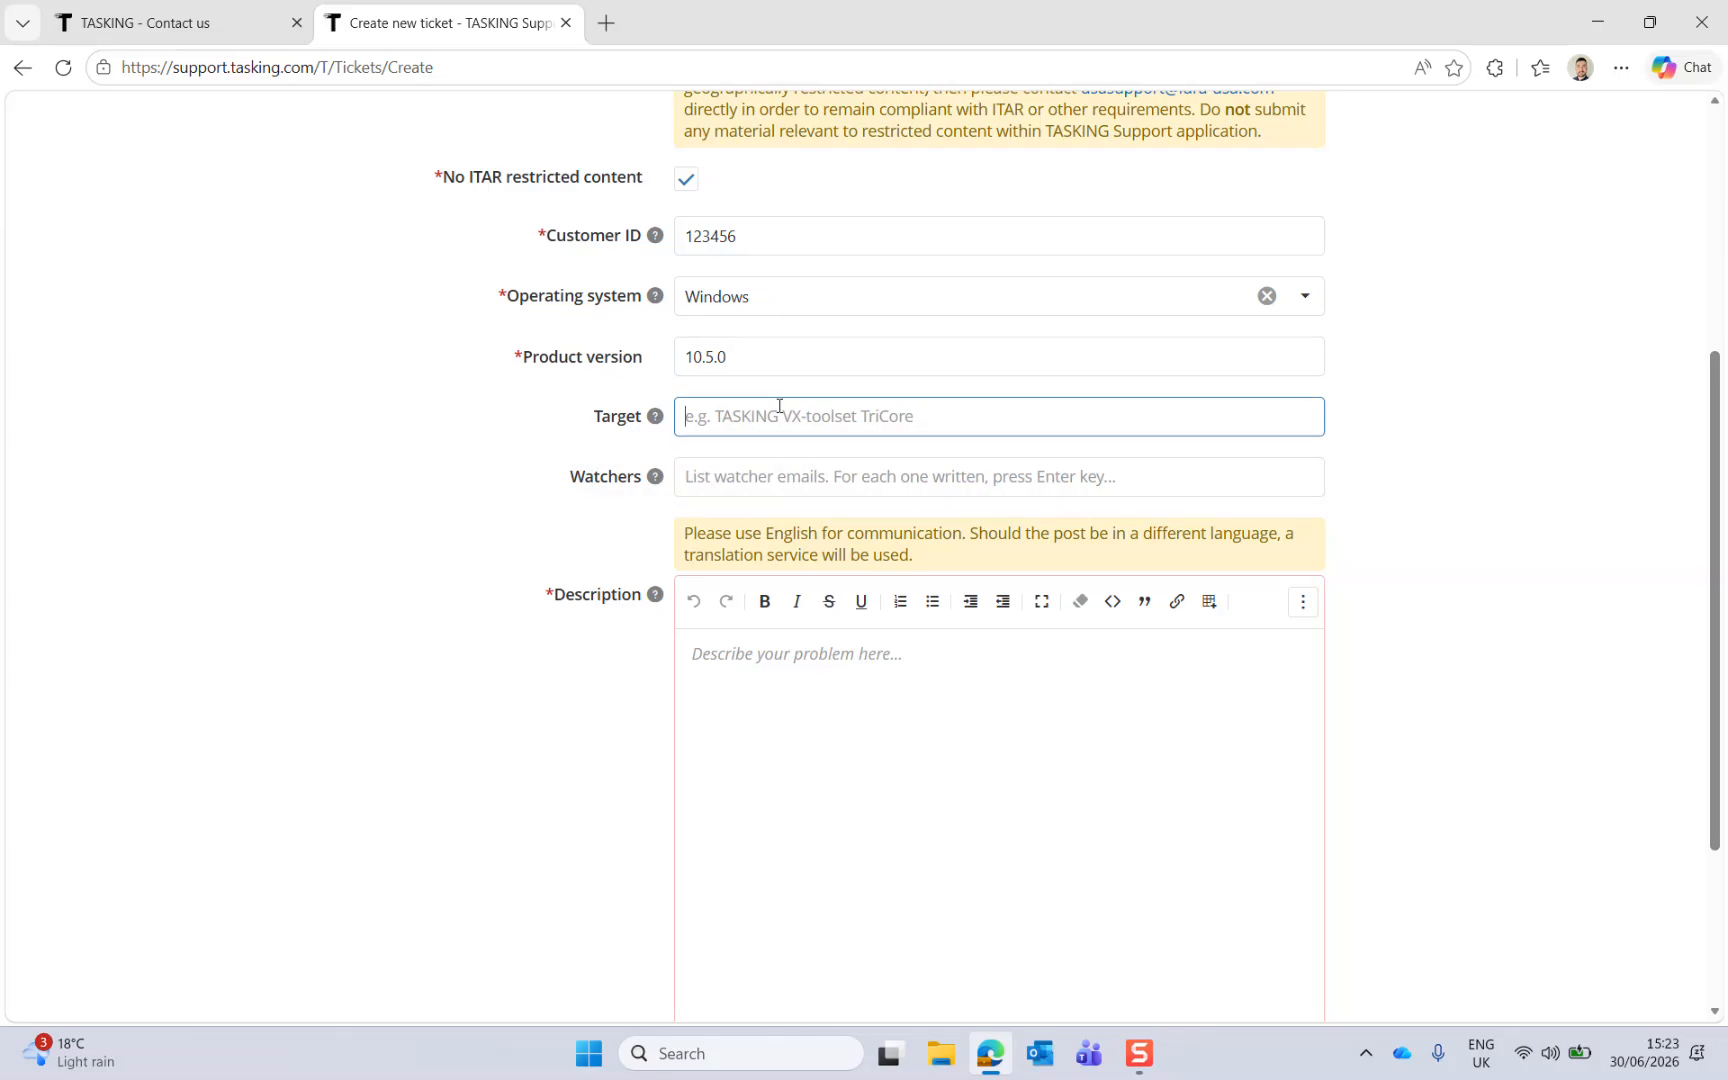
pyautogui.write('TASKING VX ')
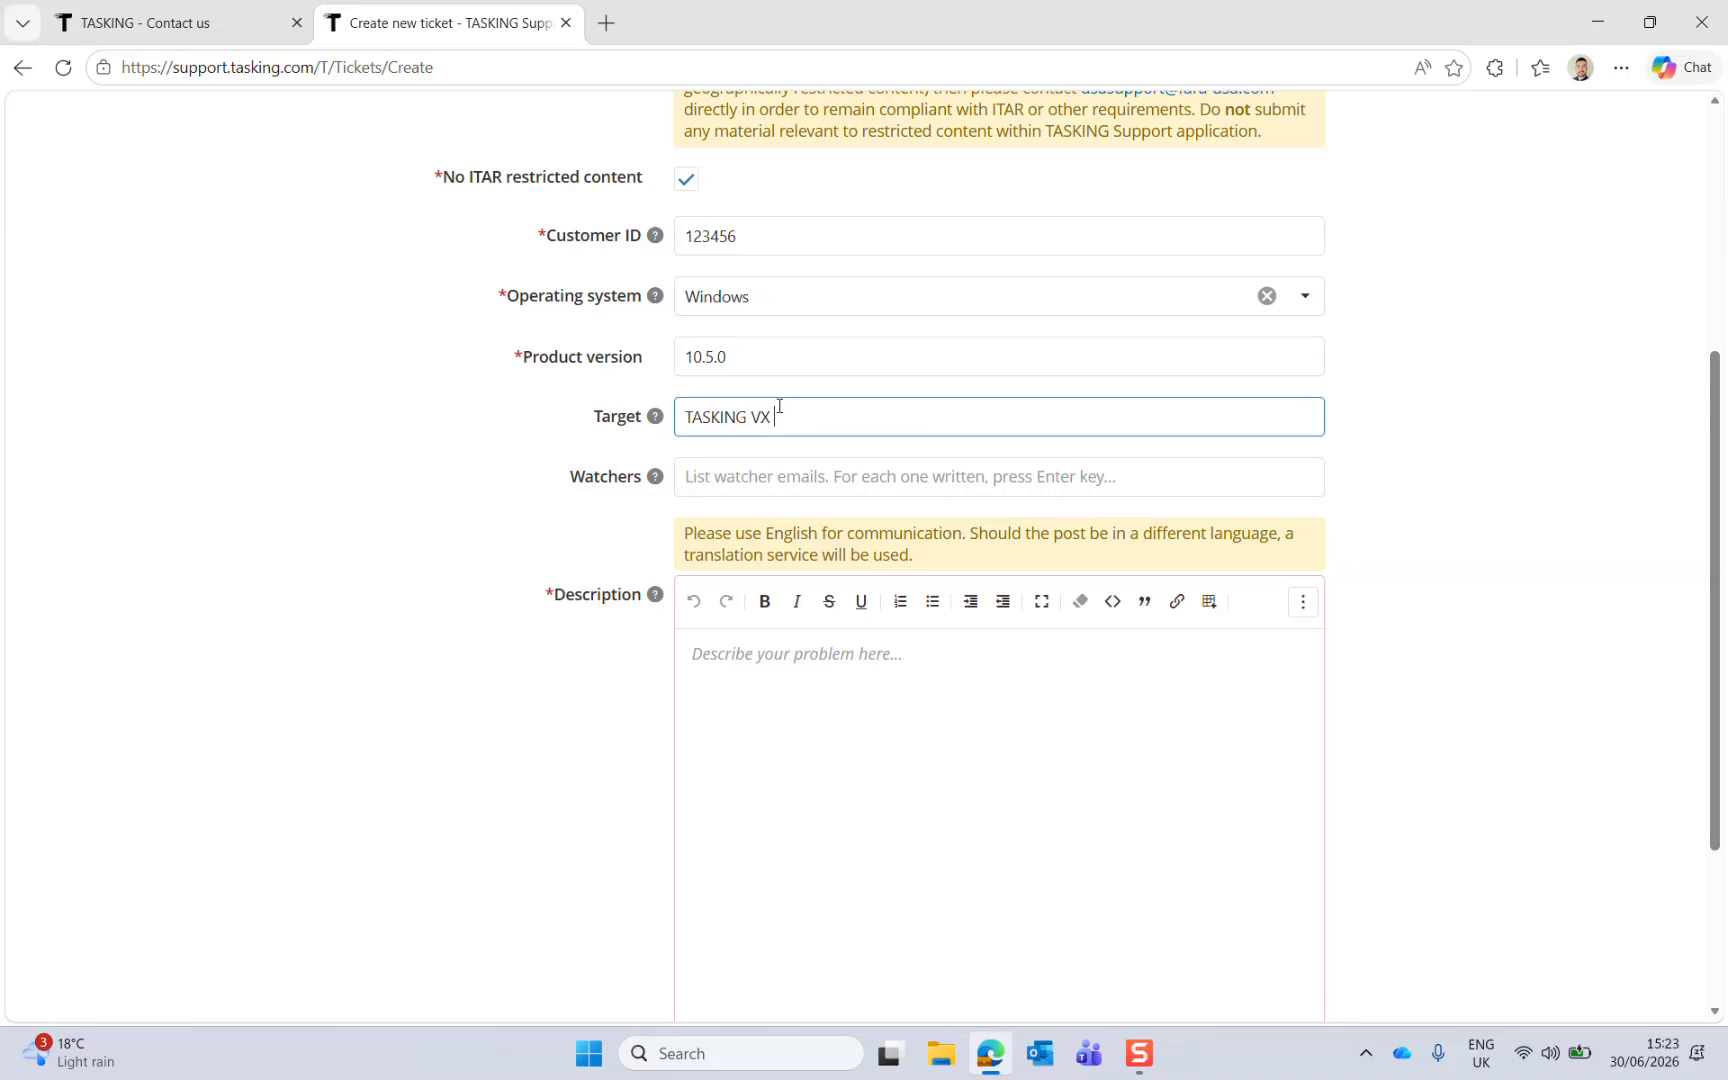
pyautogui.write('Toolset TriCore')
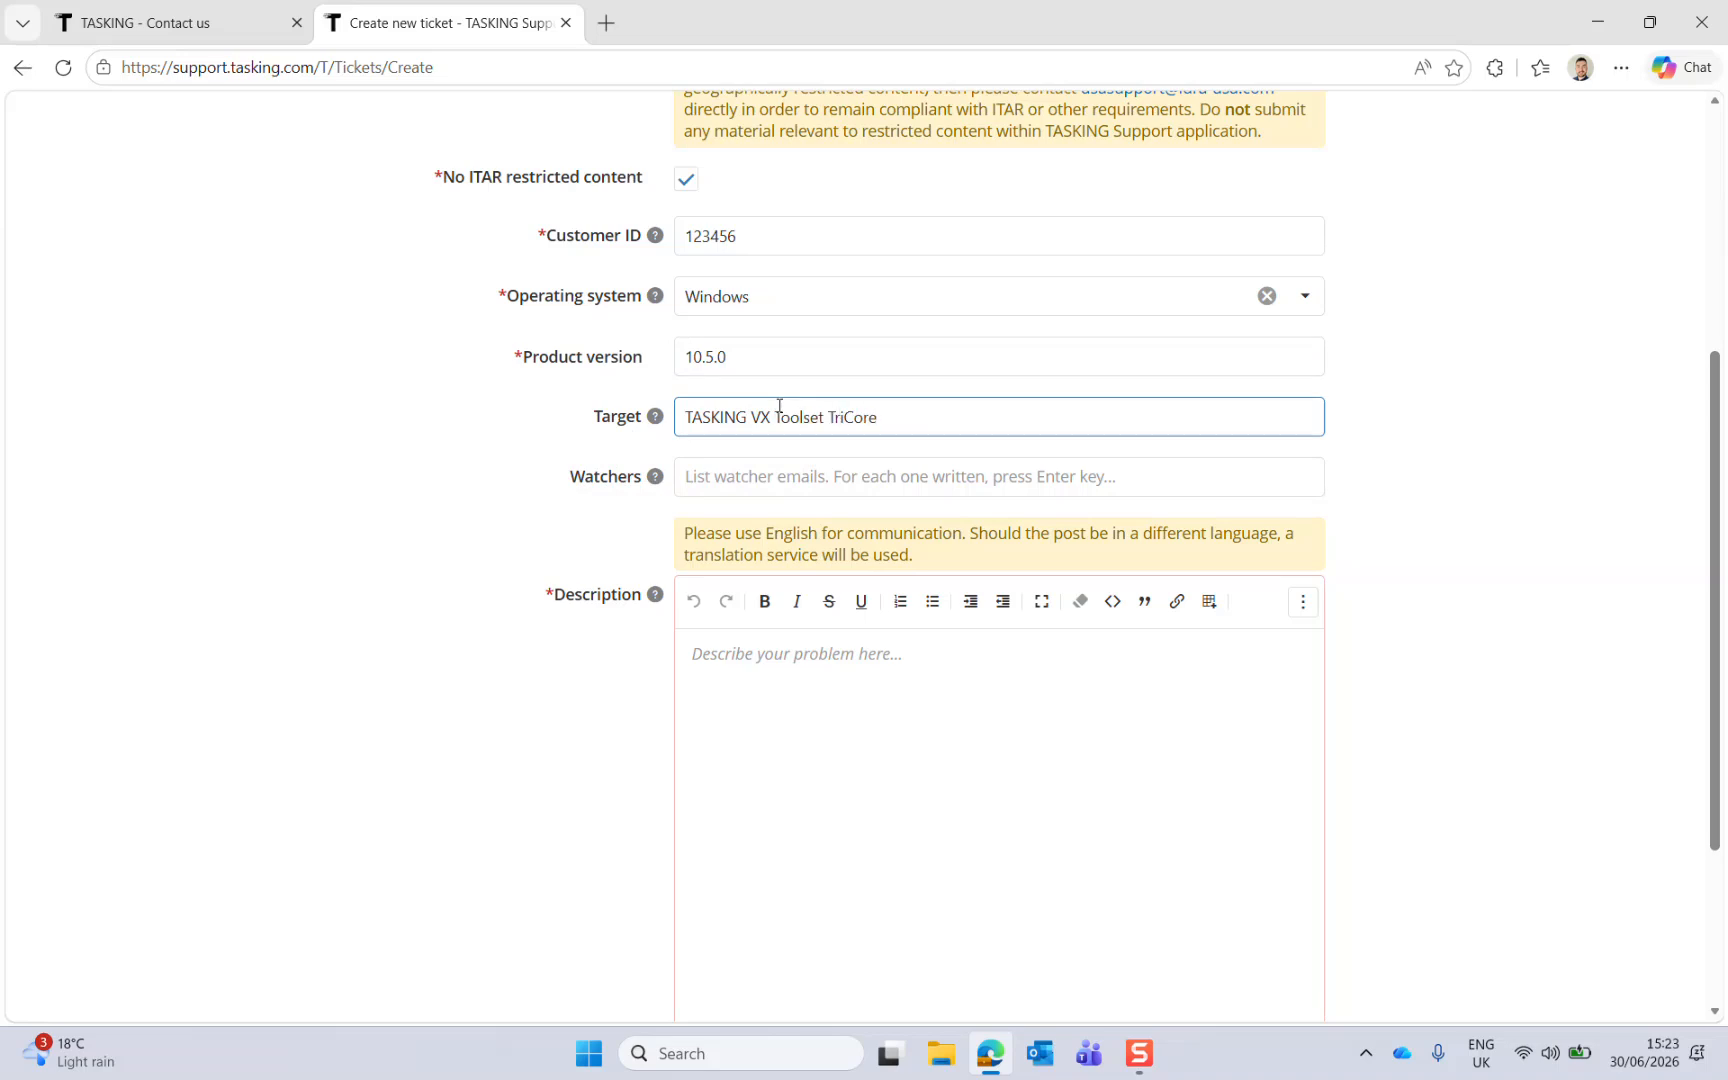
# Step: Review the Watchers field and the attachment options at the end of the ticket form
pyautogui.click(787, 485)
pyautogui.click(1443, 484)
pyautogui.click(1133, 479)
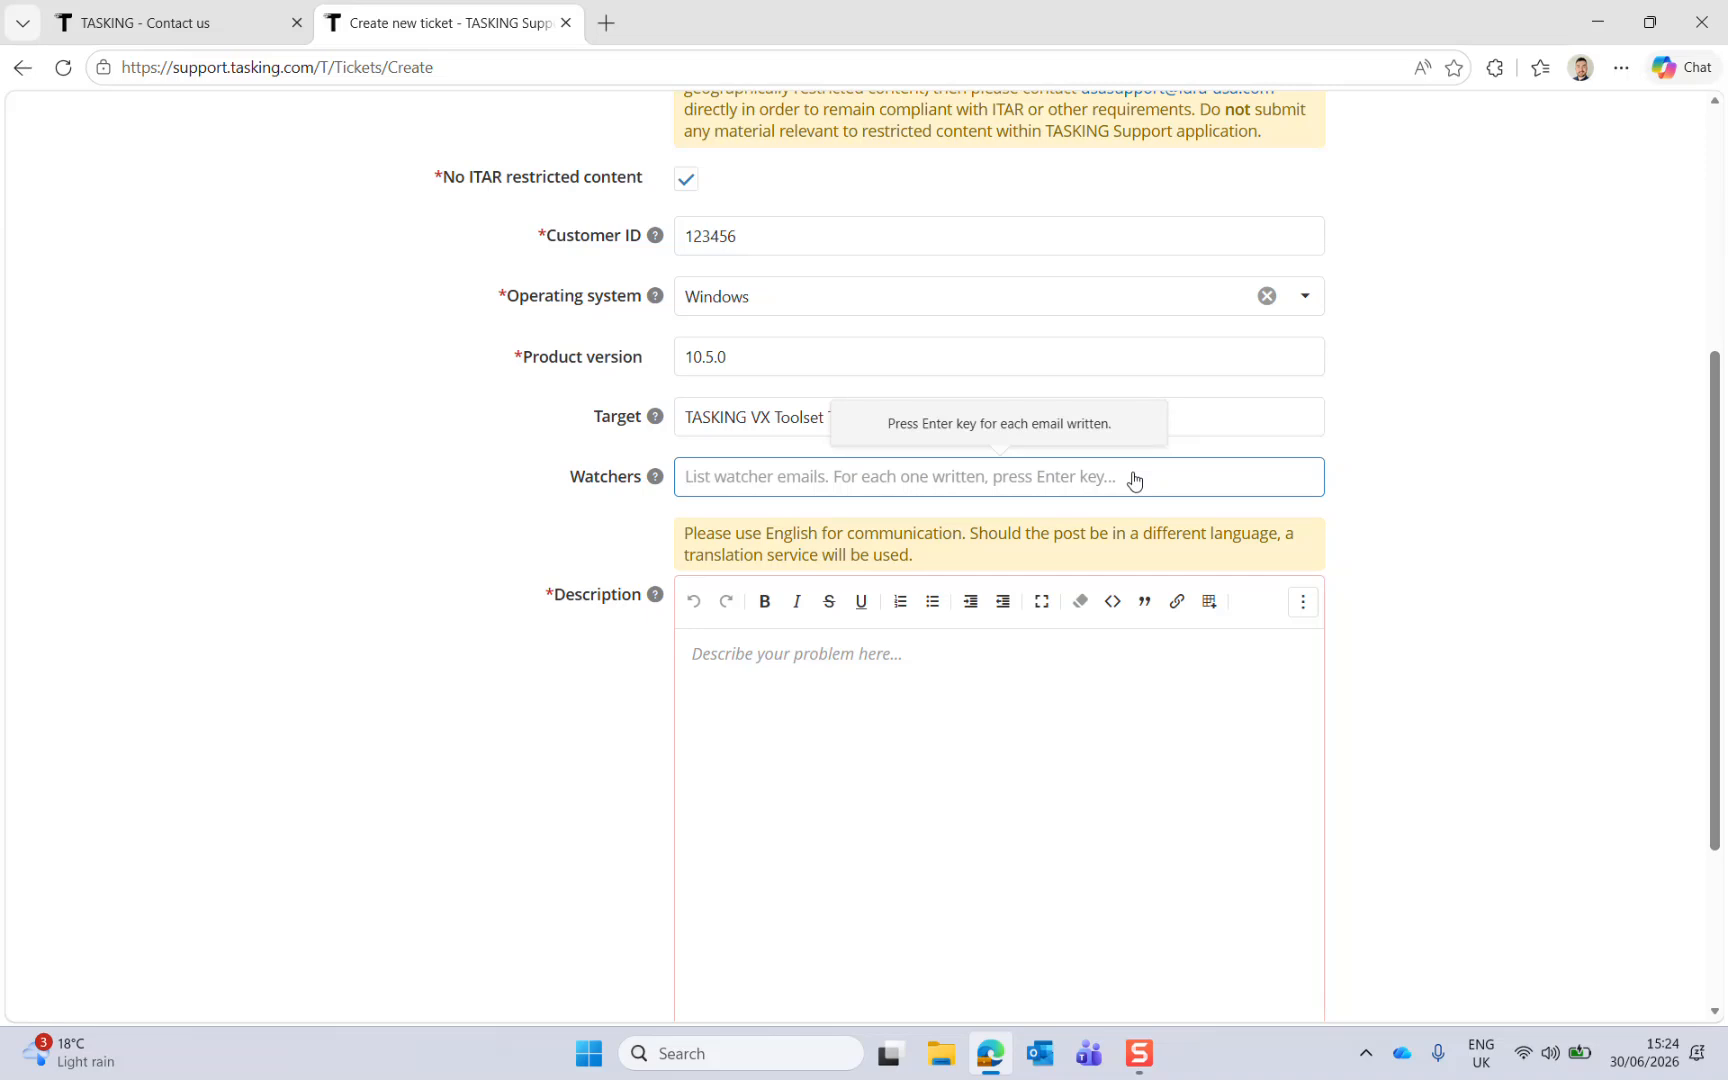
pyautogui.scroll(-1, 1133, 480)
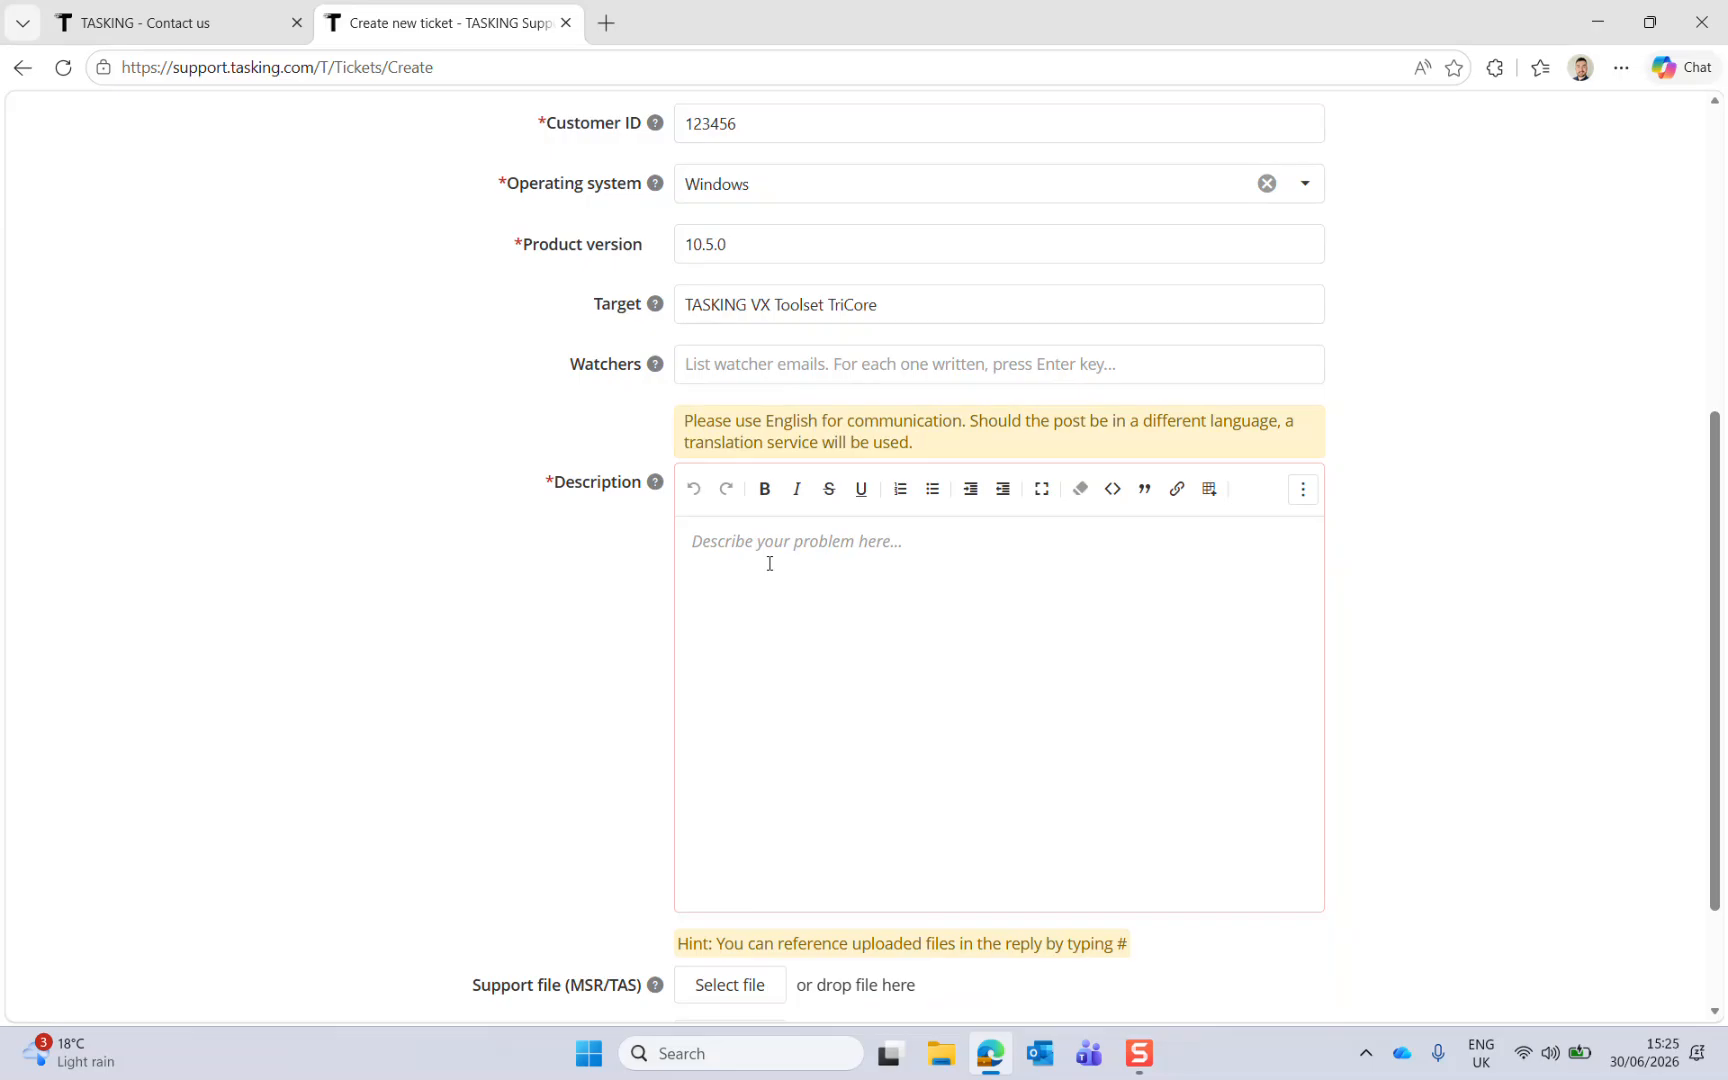
pyautogui.scroll(-2, 350, 536)
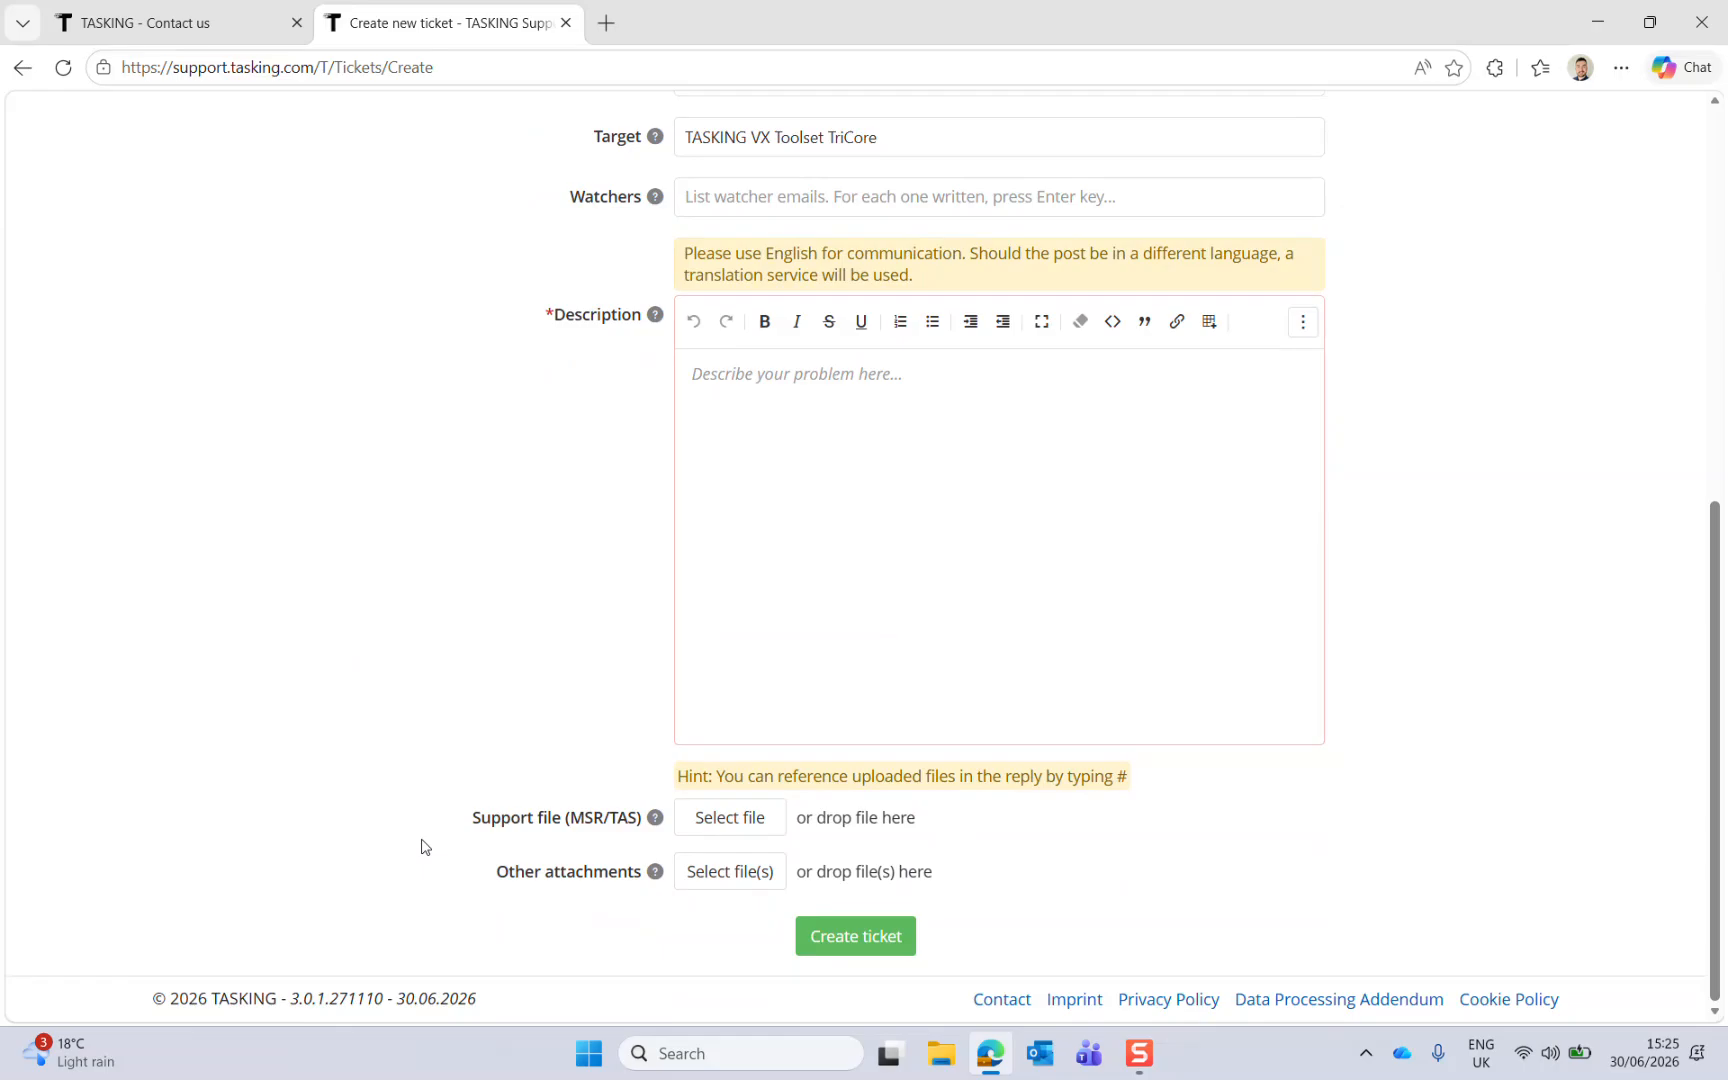
pyautogui.moveTo(656, 826)
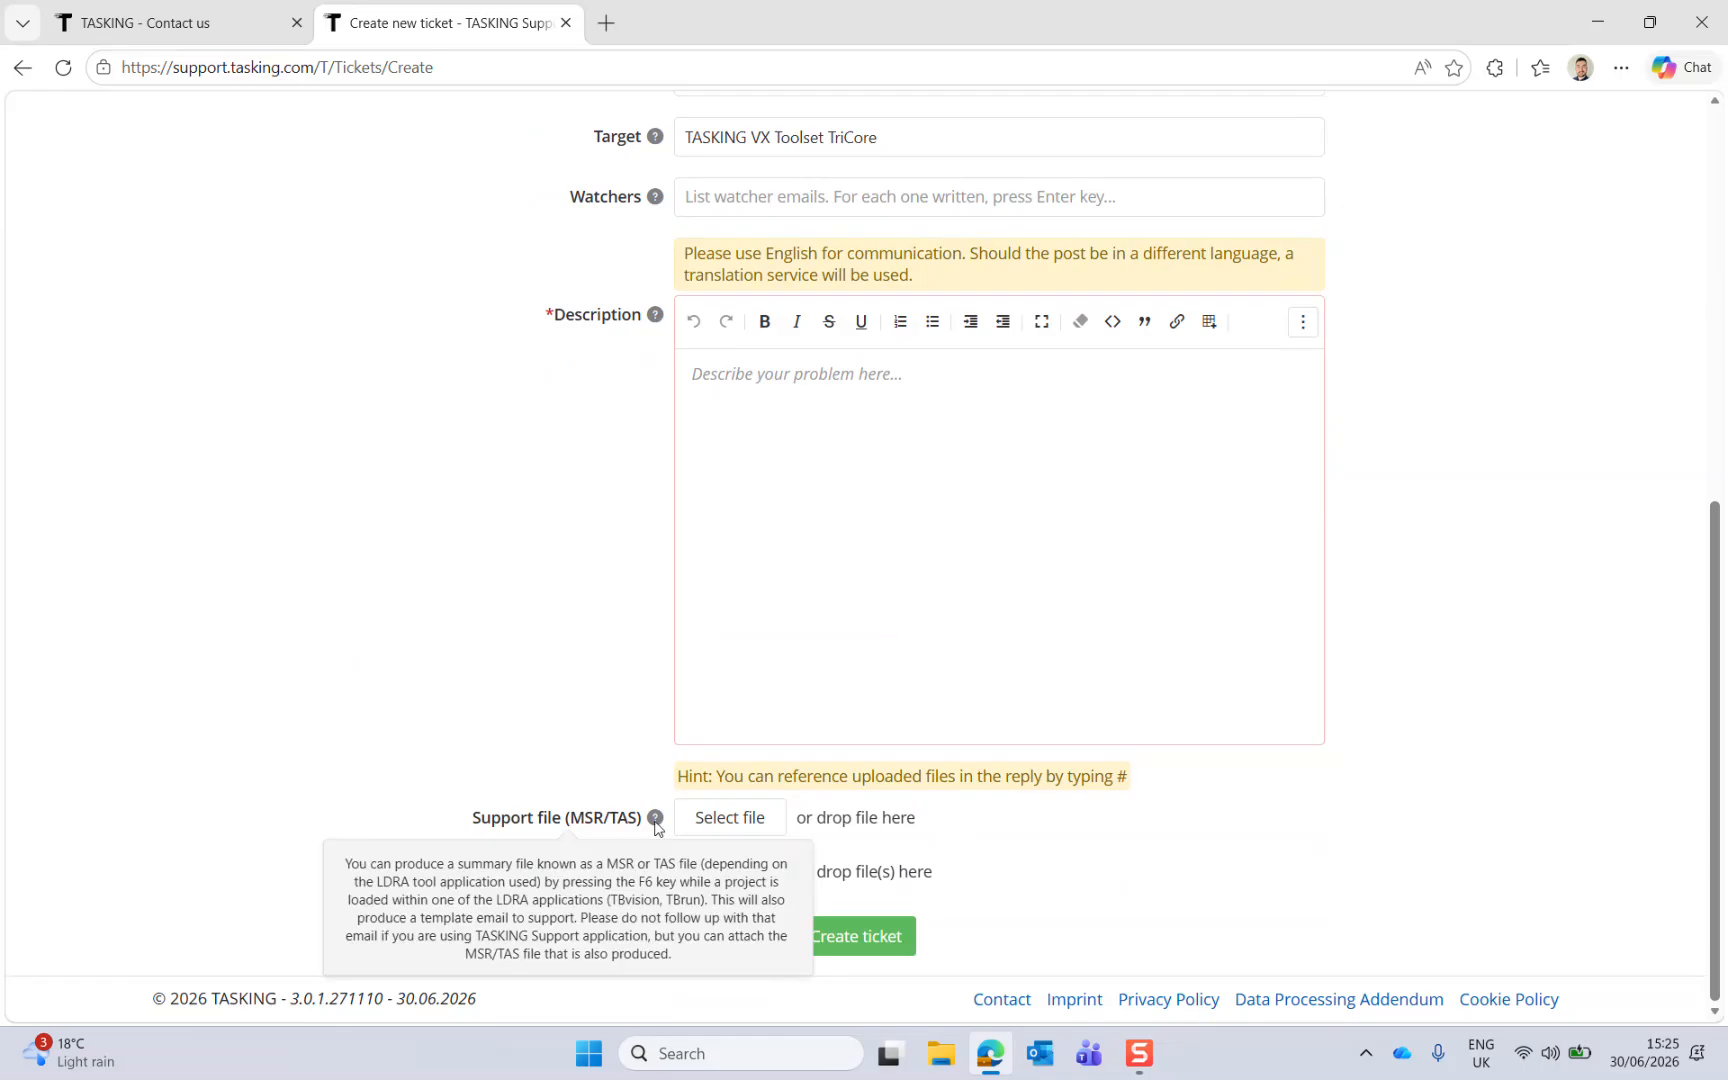